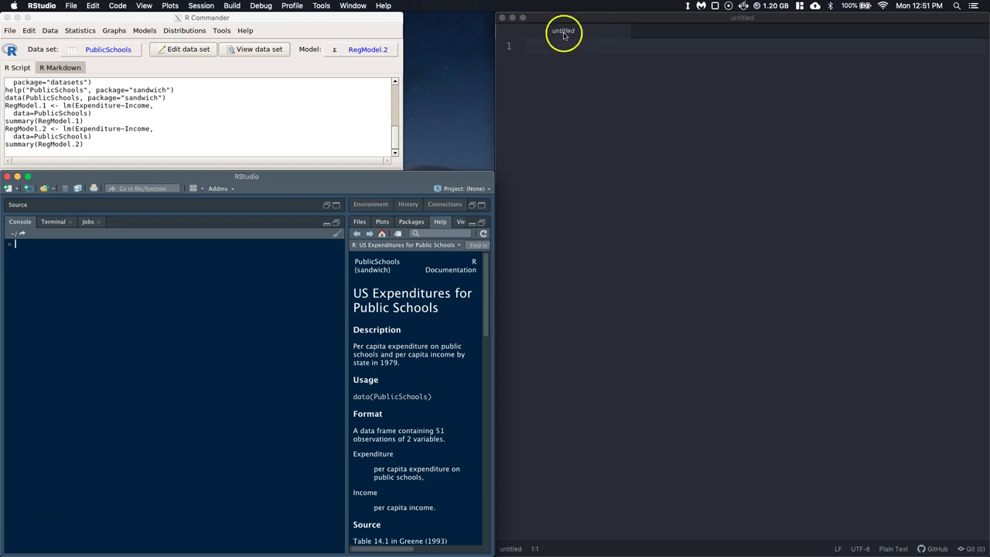
# - In the untitled Atom document, write the title "Income, Expenditure of Money for Schools" and correct the misspelled word
pyautogui.click(564, 35)
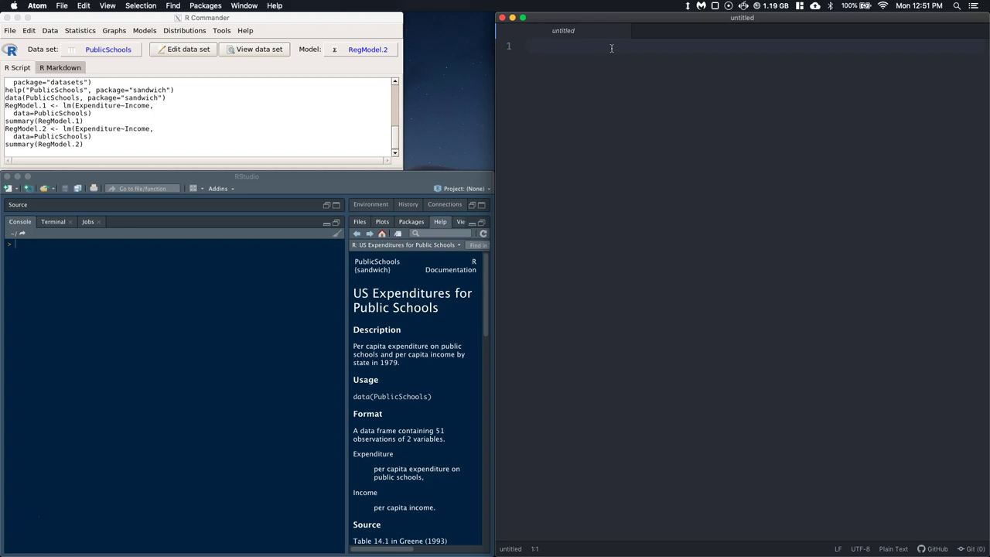
pyautogui.write('Income, Expediture of')
pyautogui.rightClick(597, 48)
pyautogui.click(550, 106)
pyautogui.rightClick(600, 46)
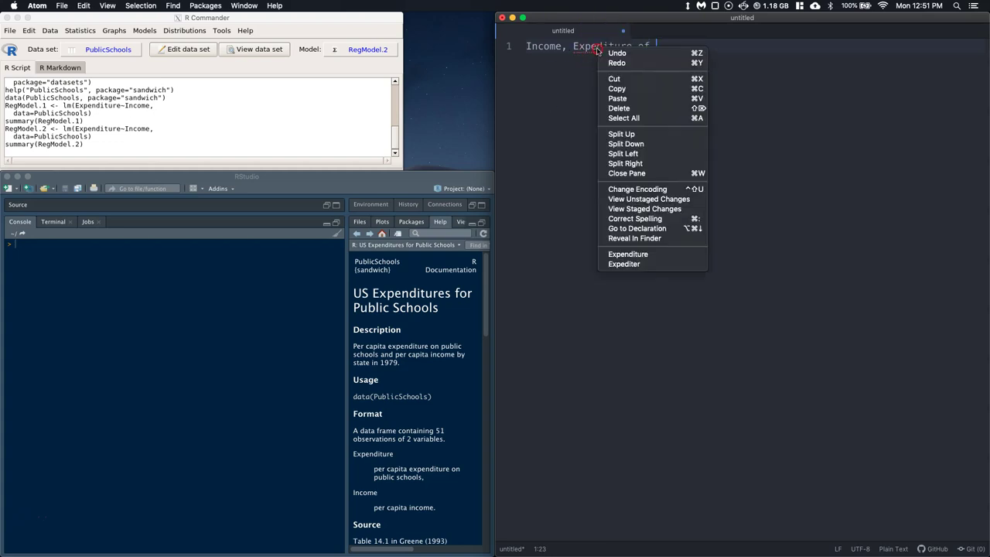
pyautogui.click(653, 253)
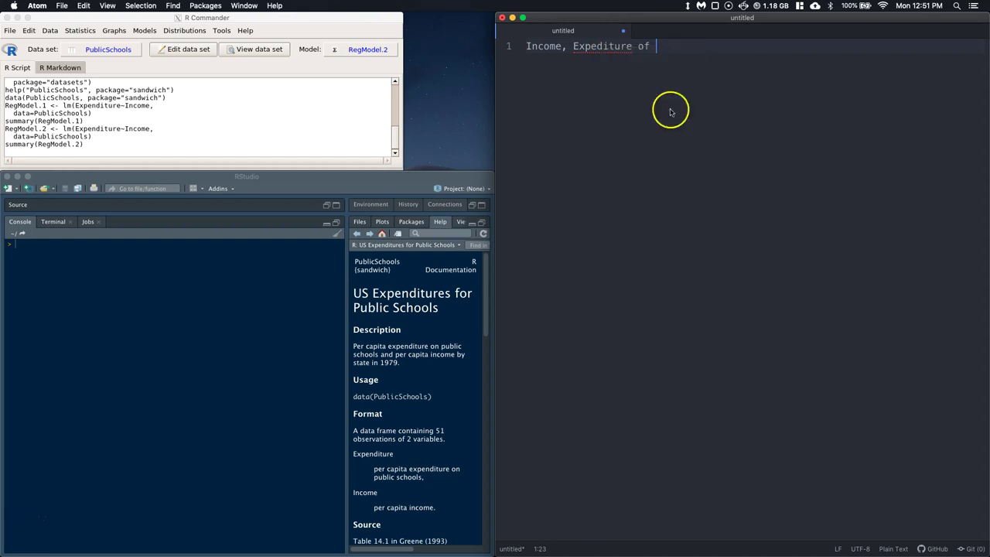
pyautogui.click(664, 46)
pyautogui.write('Money for')
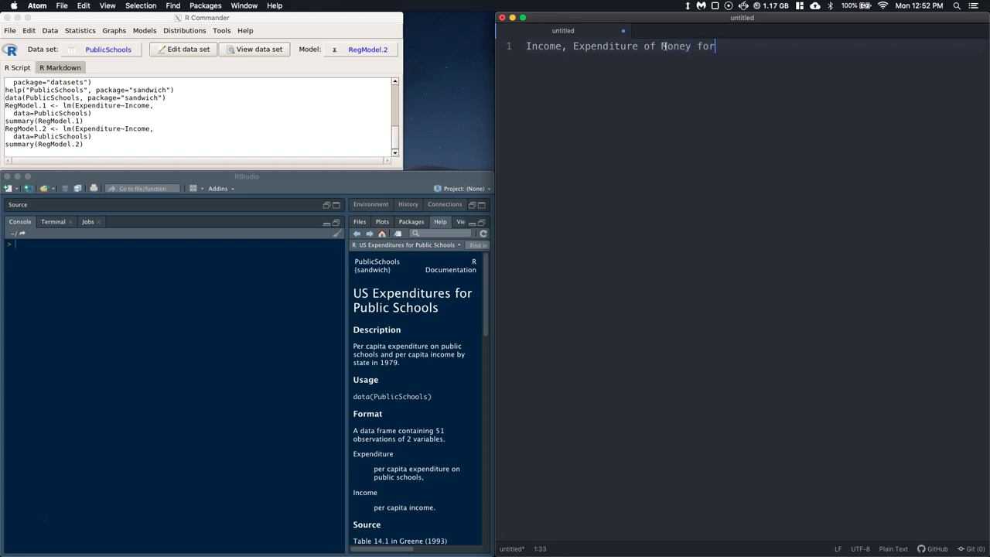
pyautogui.write(' Schools')
# - Below the title, after a blank line, write the hypotheses "H0: B1=0" and "H1: B1>0" on separate lines
pyautogui.press('Return')
pyautogui.press('Return')
pyautogui.write('H0= B1=-')
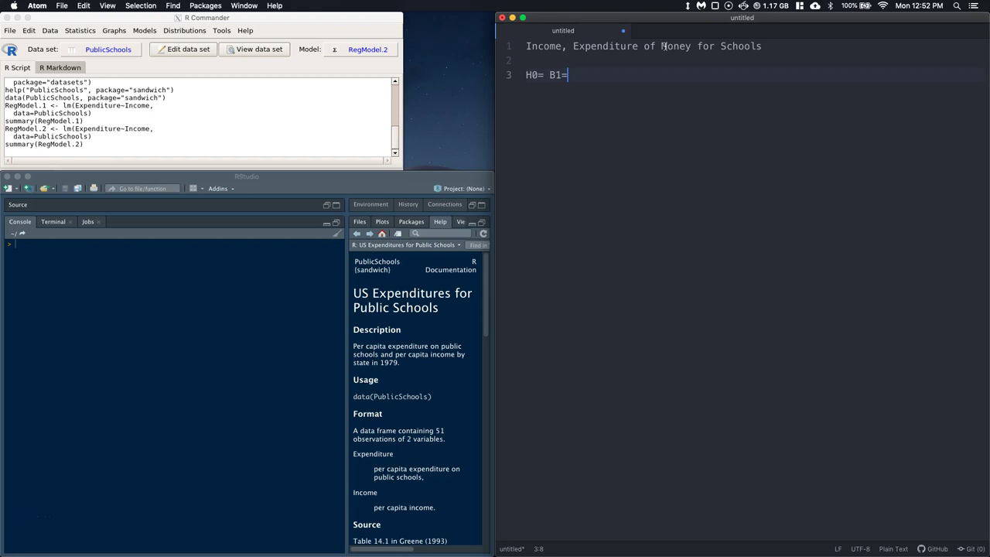
pyautogui.press('BackSpace')
pyautogui.write('0 ')
pyautogui.write('H1')
pyautogui.write(':')
pyautogui.press('Up')
pyautogui.press('BackSpace')
pyautogui.write(': ')
pyautogui.write('B1')
pyautogui.write('>1')
pyautogui.press('BackSpace')
pyautogui.write('0')
# - Add the significance level "alpha = 0.05" below the hypotheses, with blank lines around it
pyautogui.press('Return')
pyautogui.press('Return')
pyautogui.write('alpha')
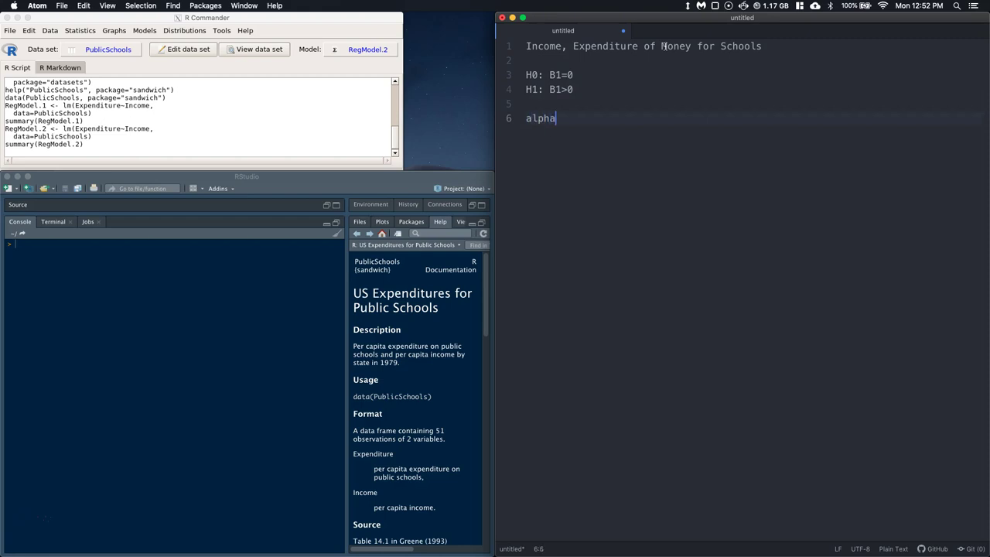
pyautogui.write(' = 0.05')
pyautogui.press('Return')
pyautogui.press('Return')
# - Switch to R Commander and delete all the existing code from the R script
pyautogui.click(126, 155)
pyautogui.moveTo(126, 155); pyautogui.dragTo(7, 81)
pyautogui.scroll(3, 79, 144)
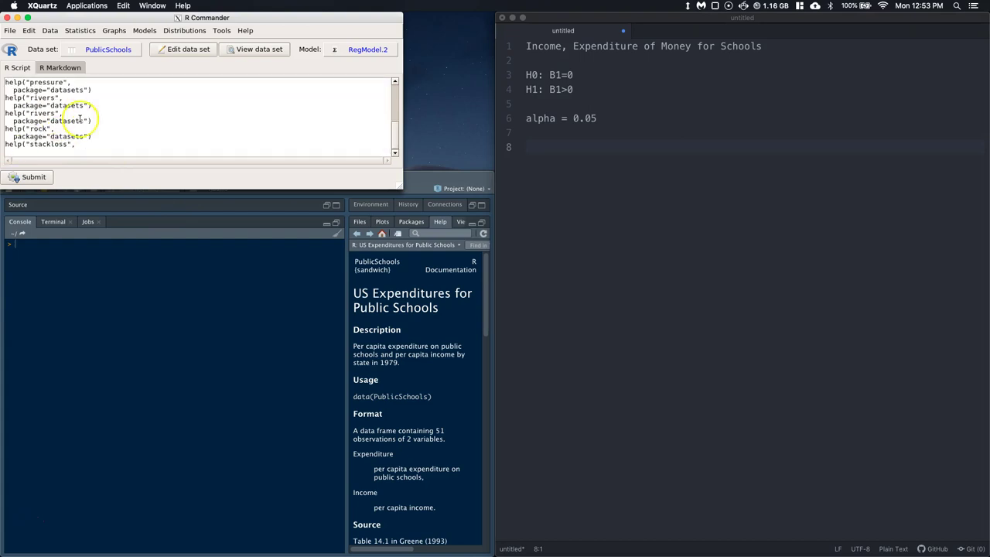
pyautogui.moveTo(84, 147); pyautogui.dragTo(6, 80)
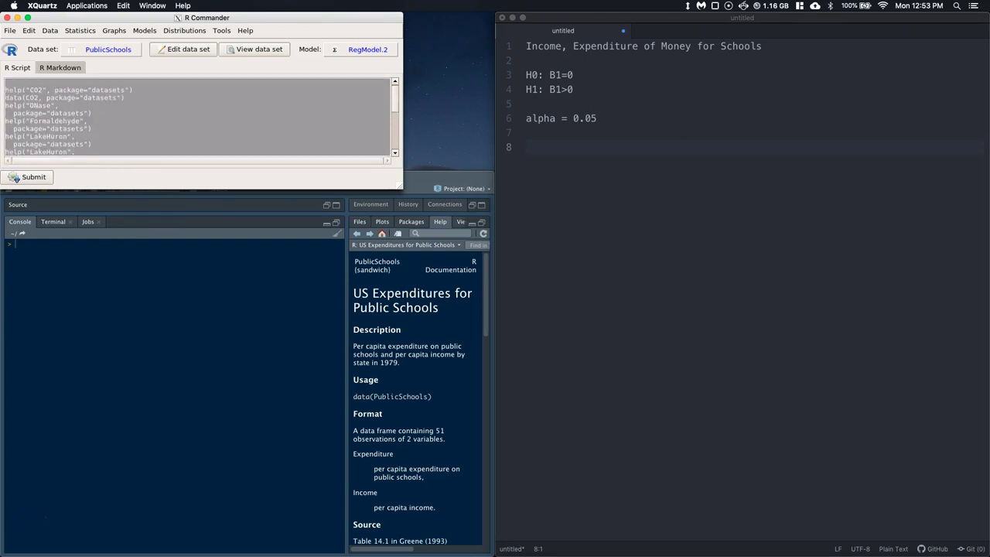
pyautogui.press('BackSpace')
# - Set up reading a data set from an attached package, choosing PublicSchools from the sandwich package
pyautogui.click(49, 31)
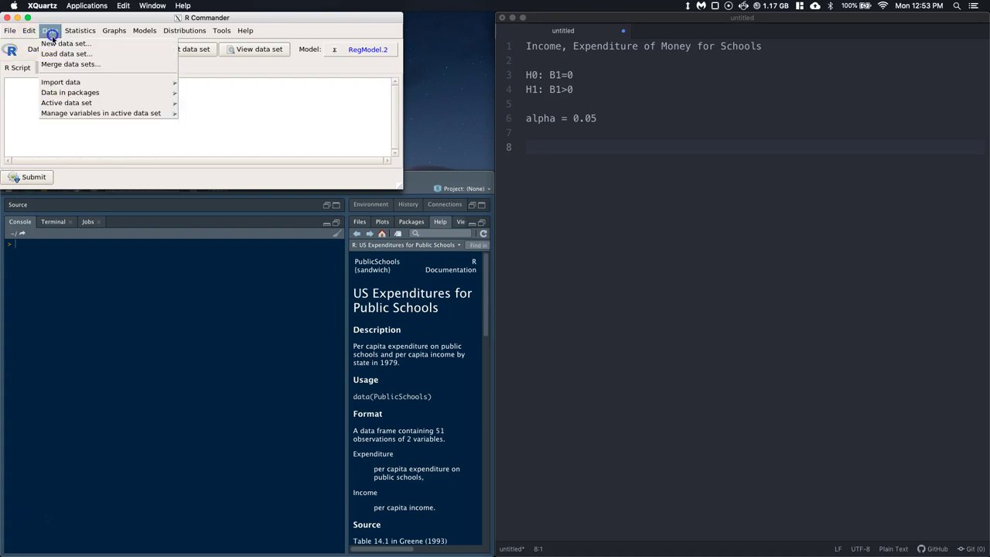
pyautogui.click(77, 92)
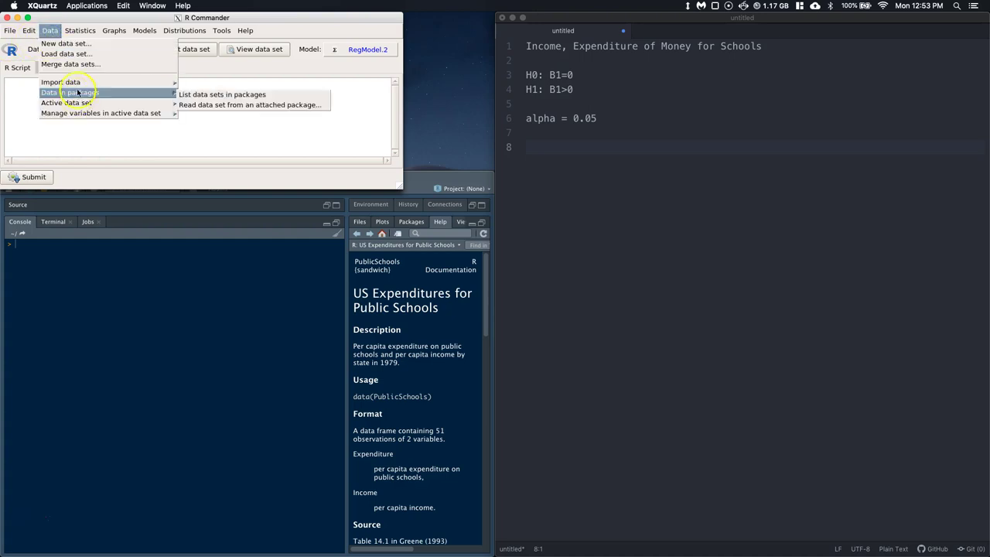
pyautogui.click(205, 106)
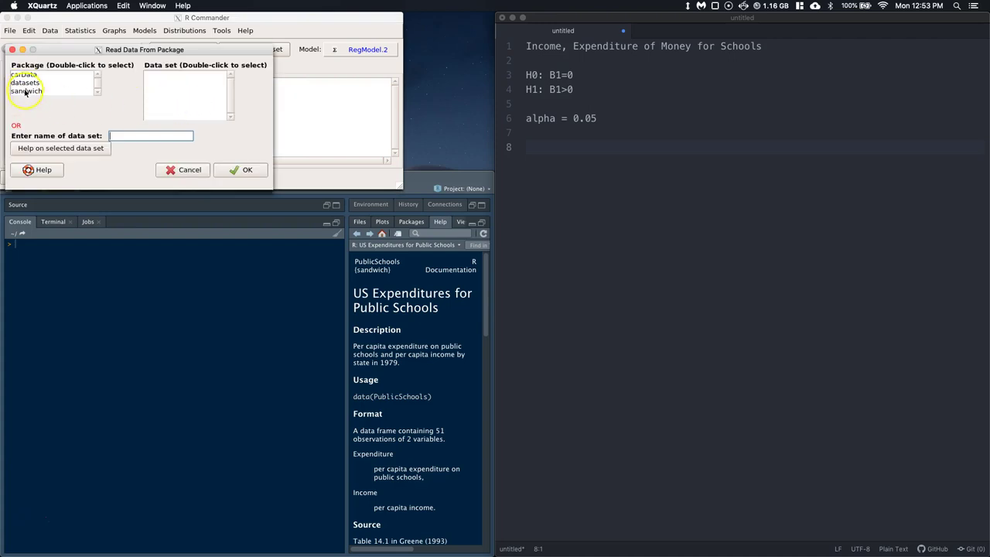
pyautogui.doubleClick(26, 91)
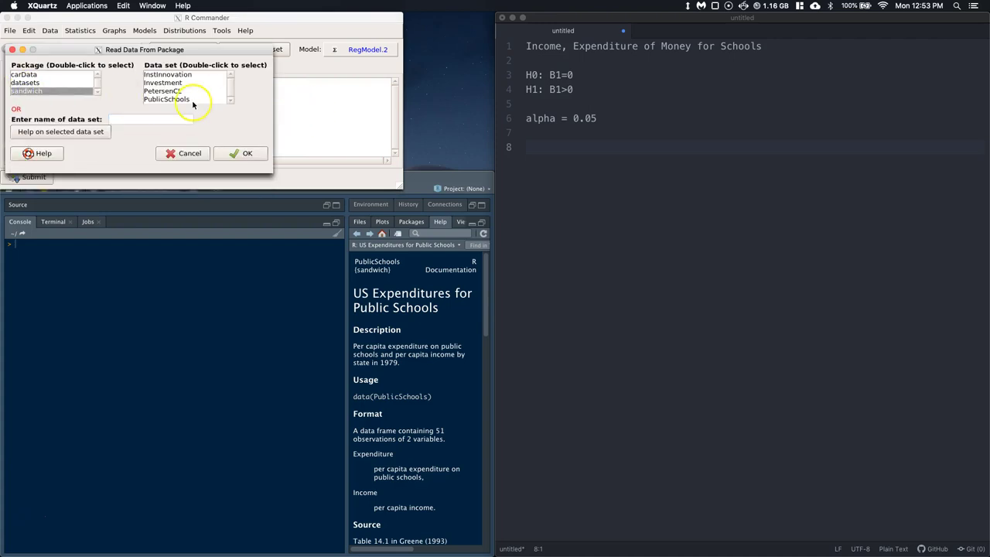
pyautogui.doubleClick(170, 99)
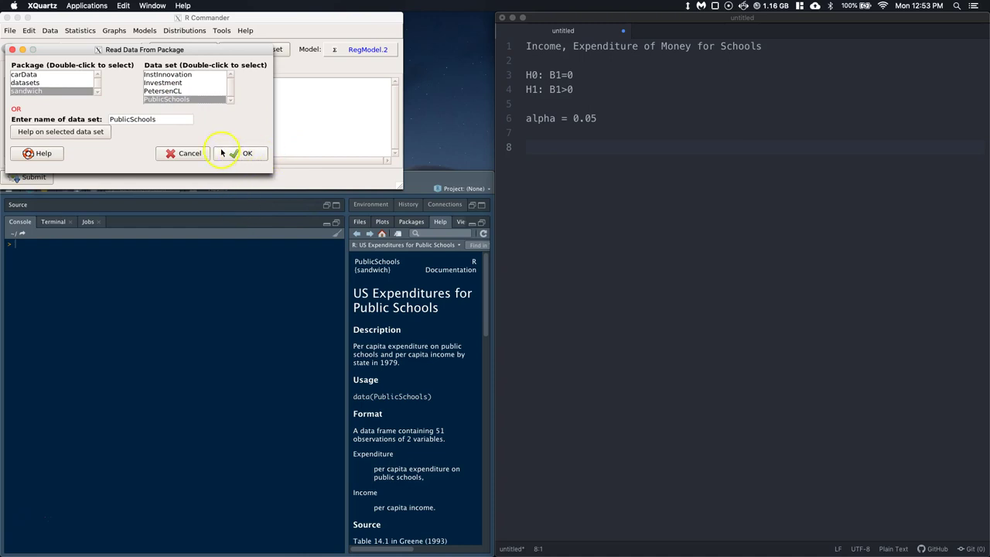
# - Open the help page for the selected data set and temporarily widen it in RStudio to read the description and variables
pyautogui.click(58, 132)
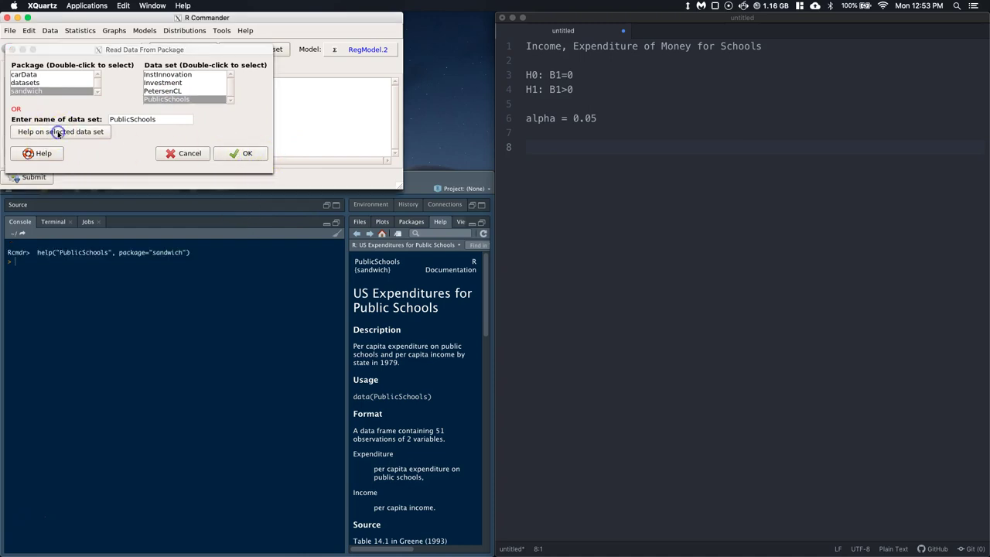
pyautogui.click(347, 288)
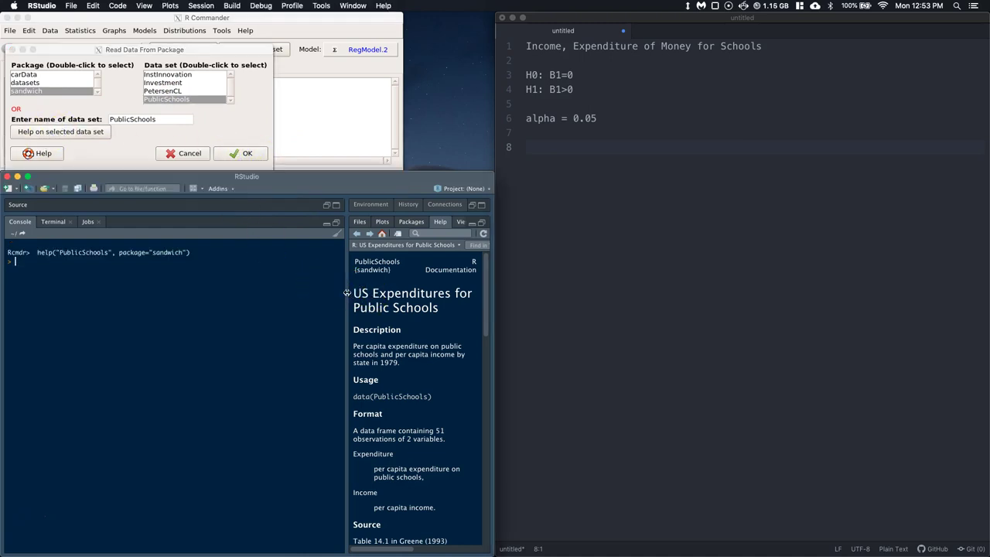
pyautogui.moveTo(345, 294); pyautogui.dragTo(91, 299)
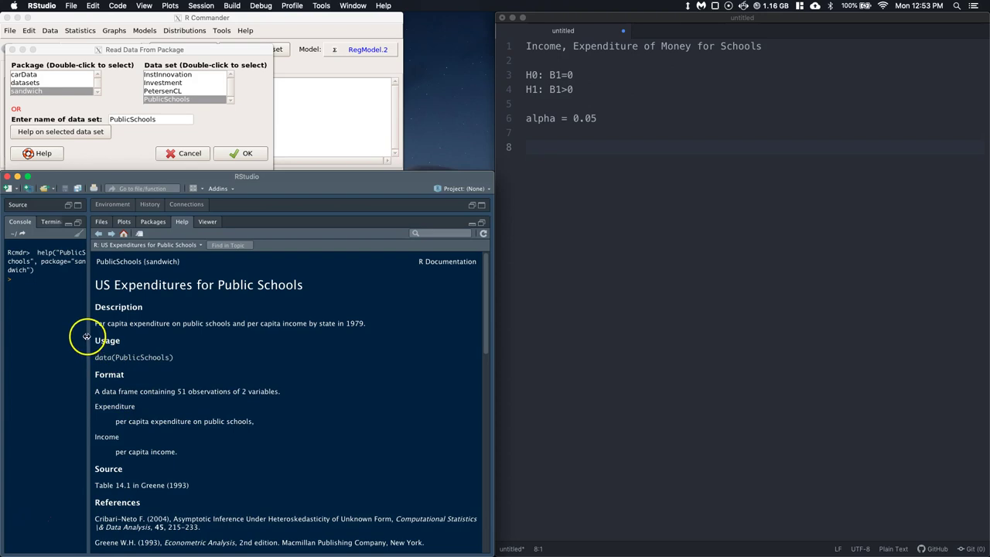
pyautogui.moveTo(87, 336); pyautogui.dragTo(313, 337)
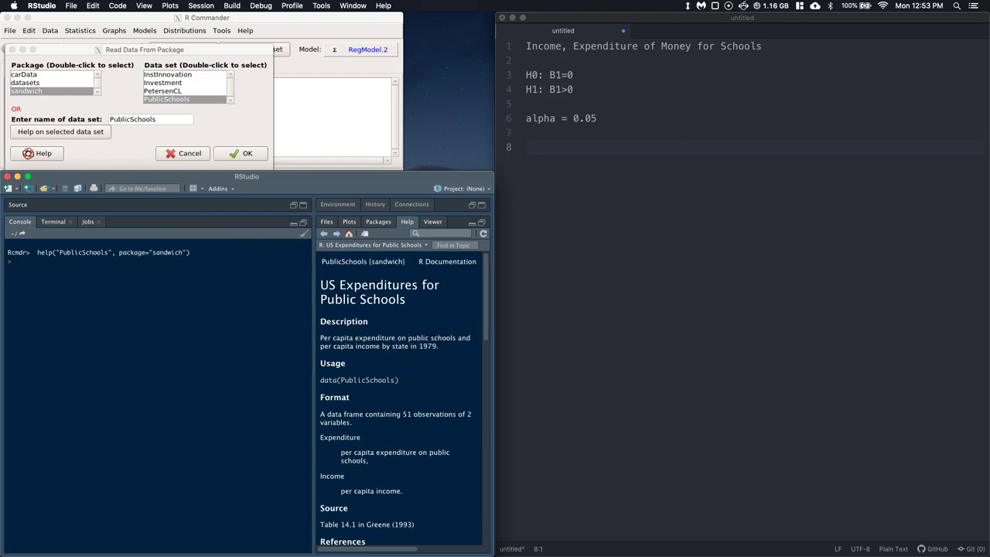
# - Load the PublicSchools data set, overwriting the existing copy
pyautogui.click(241, 154)
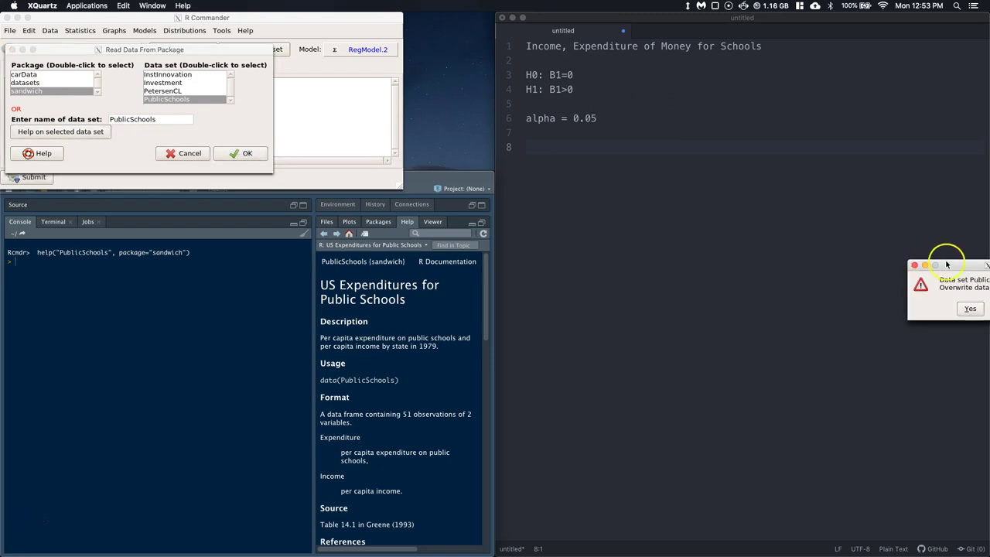
pyautogui.moveTo(944, 265); pyautogui.dragTo(691, 213)
pyautogui.click(709, 250)
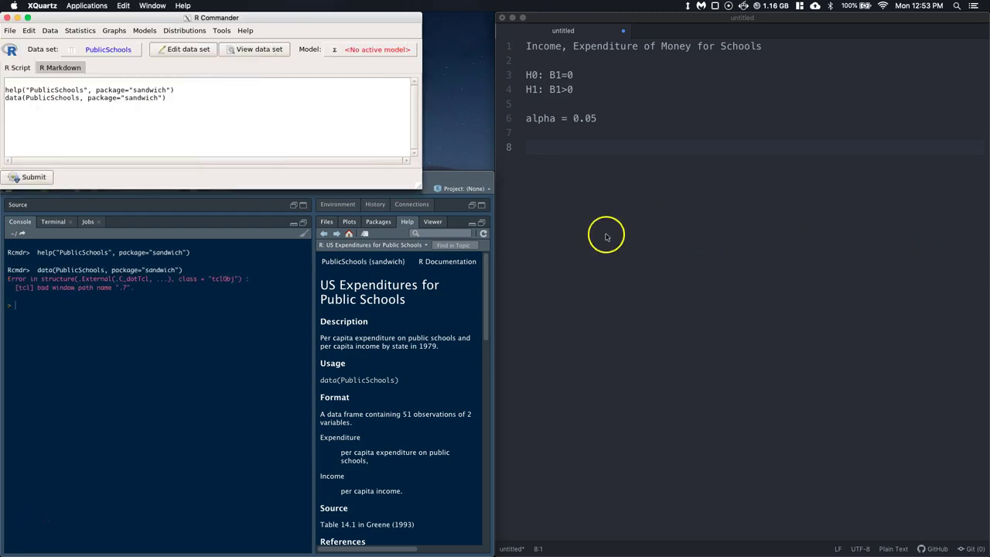
# - View the PublicSchools data table to examine Expenditure and Income by state, and close it
pyautogui.click(265, 49)
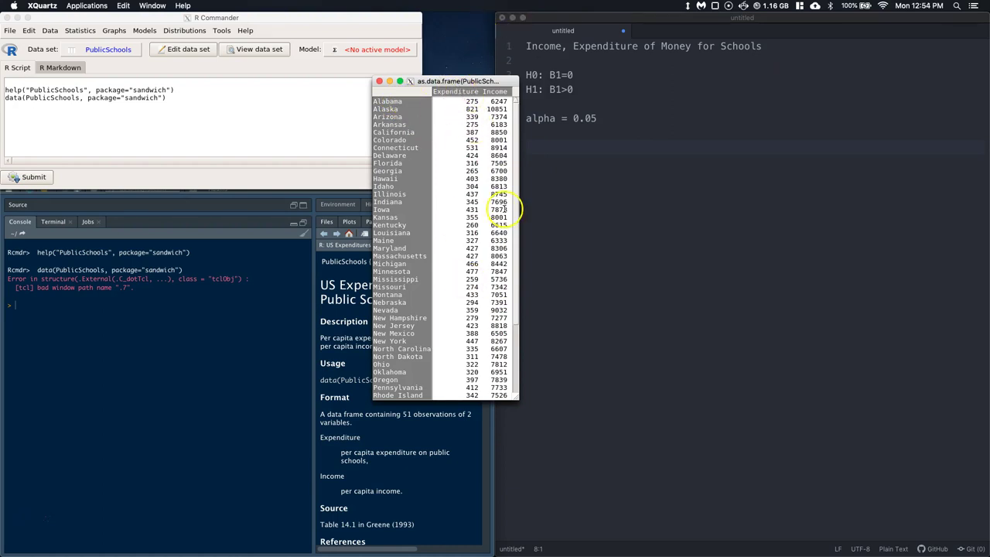
pyautogui.click(379, 81)
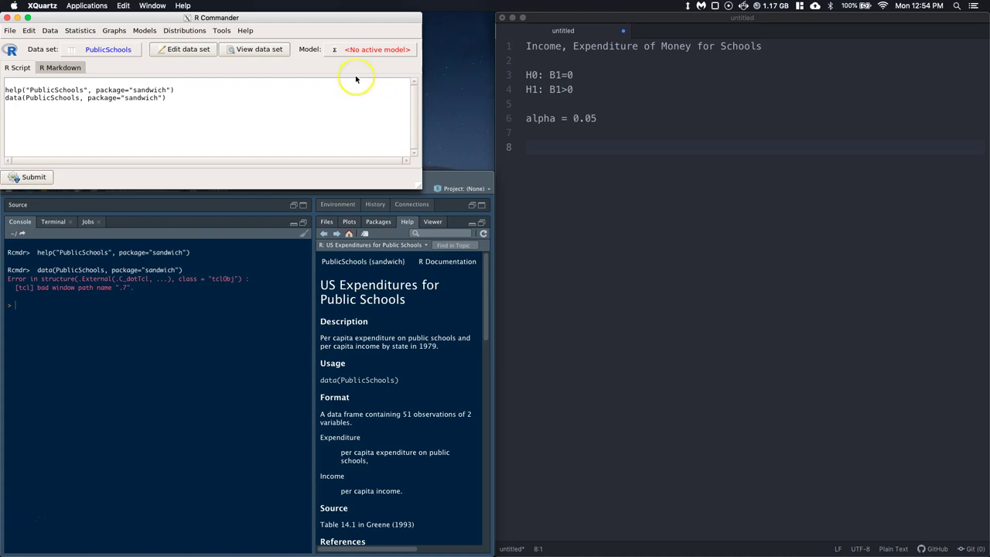
pyautogui.click(105, 130)
# - Fit a linear regression named RegModel.3 with Expenditure as the response and Income as the explanatory variable
pyautogui.click(51, 30)
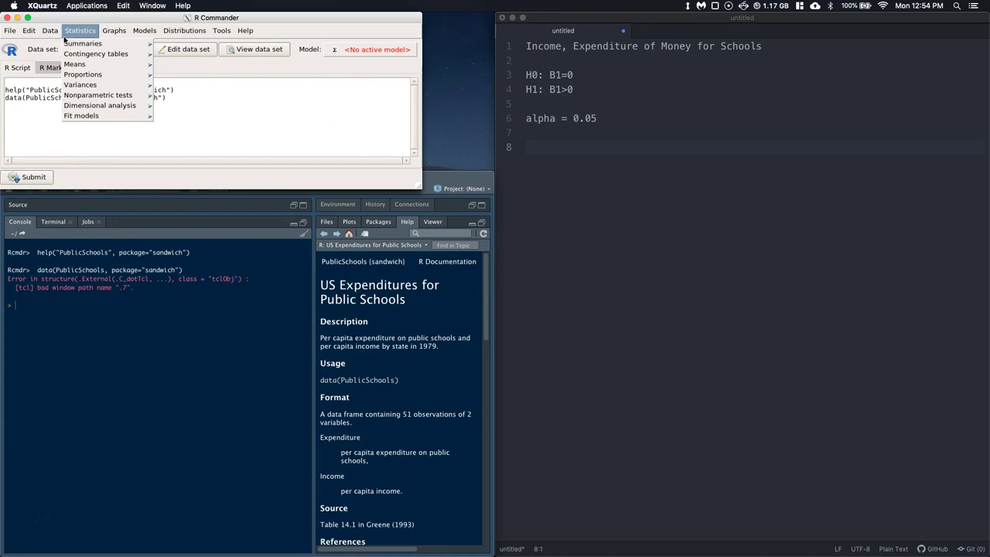
pyautogui.moveTo(110, 31)
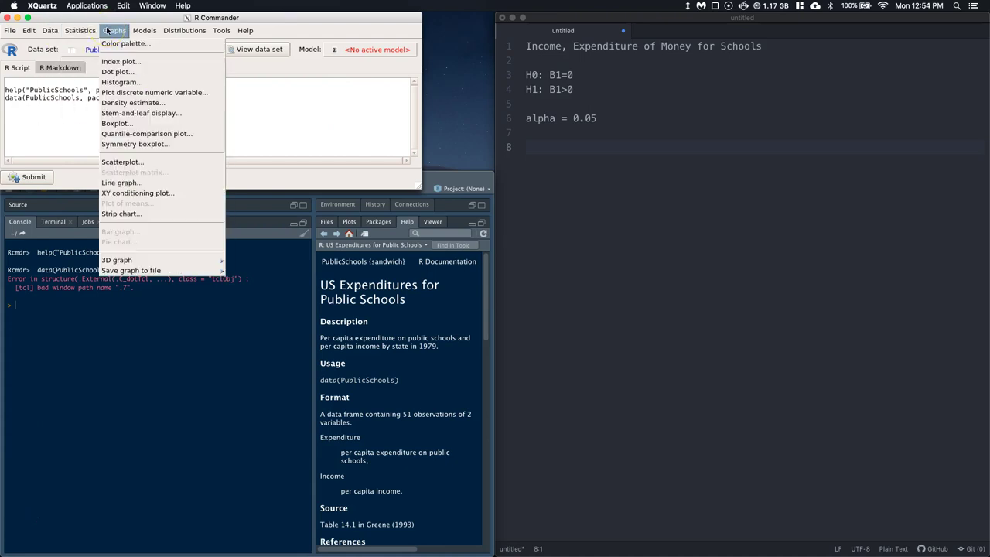
pyautogui.click(80, 30)
pyautogui.click(87, 116)
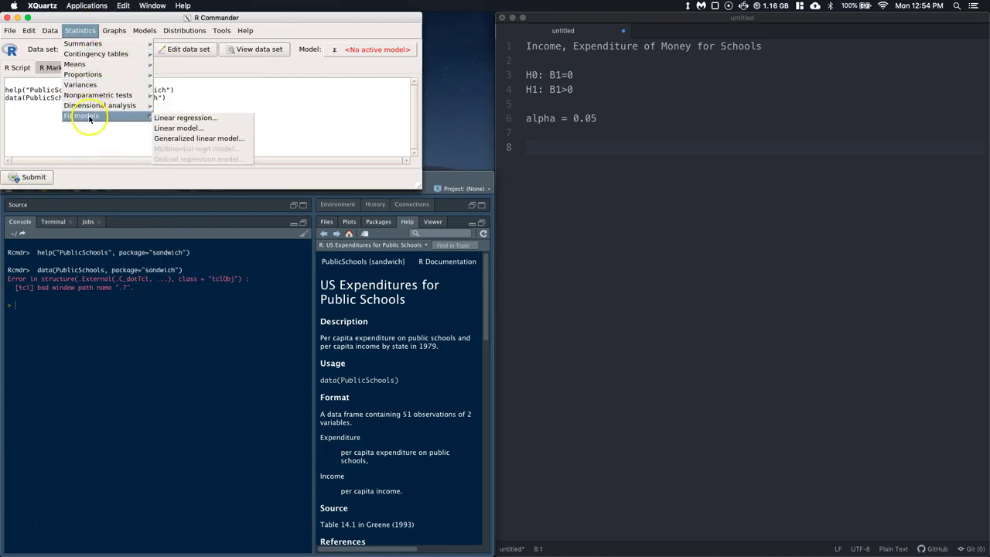
pyautogui.click(177, 118)
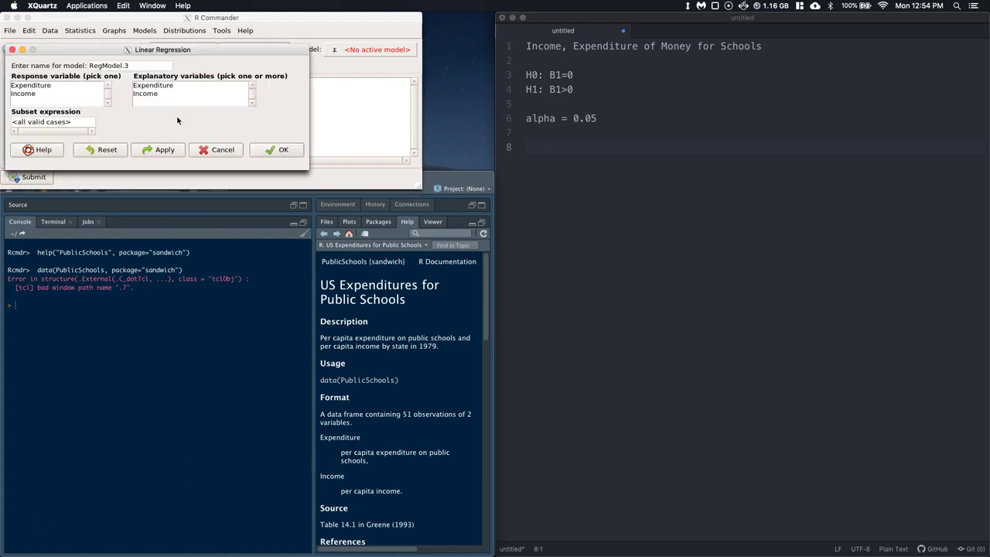
pyautogui.click(27, 85)
pyautogui.click(141, 95)
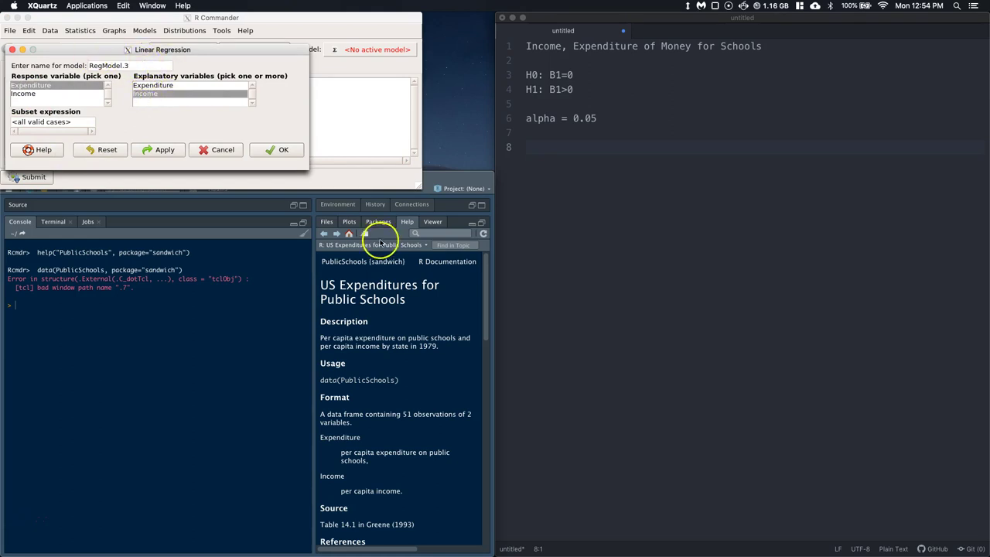
pyautogui.click(271, 149)
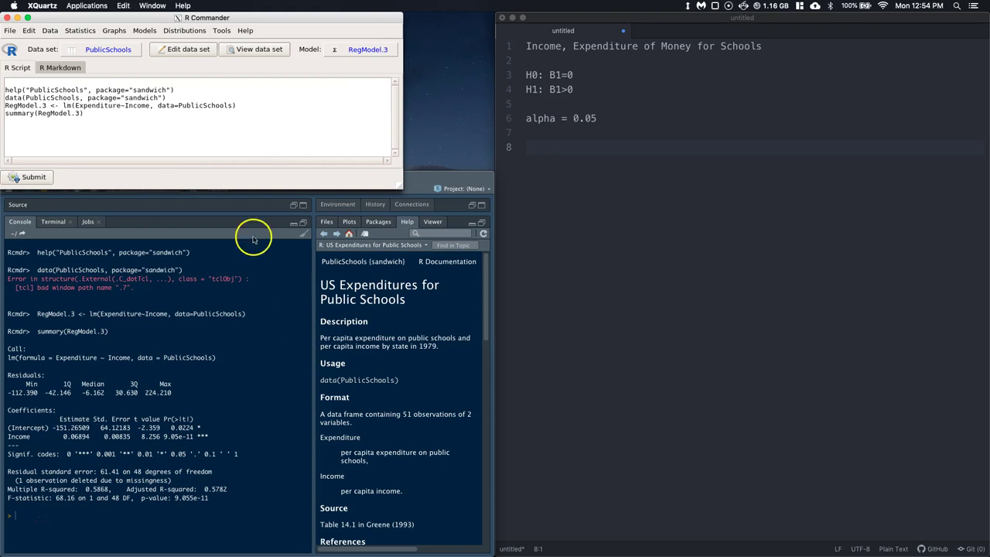
# - Create the basic diagnostic plots for the fitted regression model
pyautogui.click(80, 31)
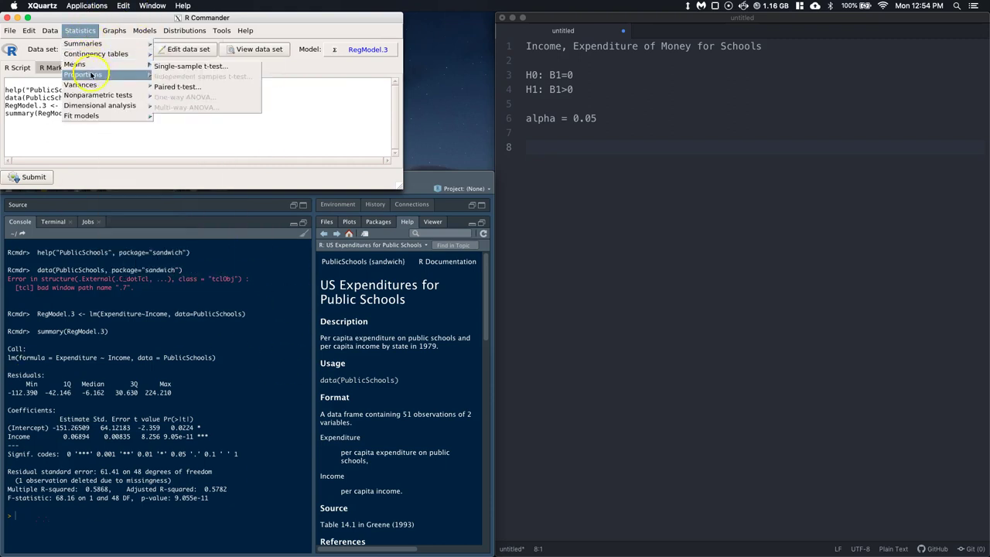
pyautogui.moveTo(97, 57)
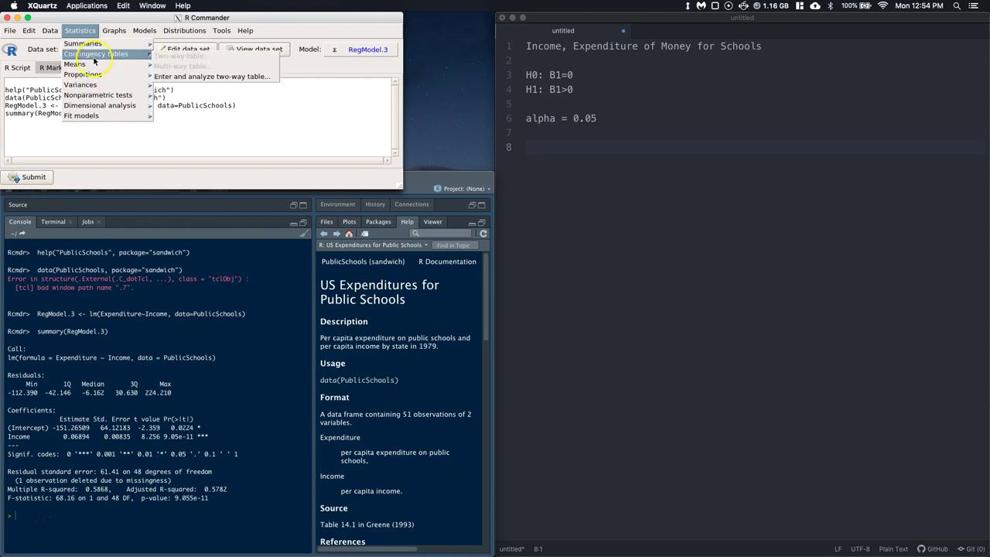
pyautogui.click(85, 121)
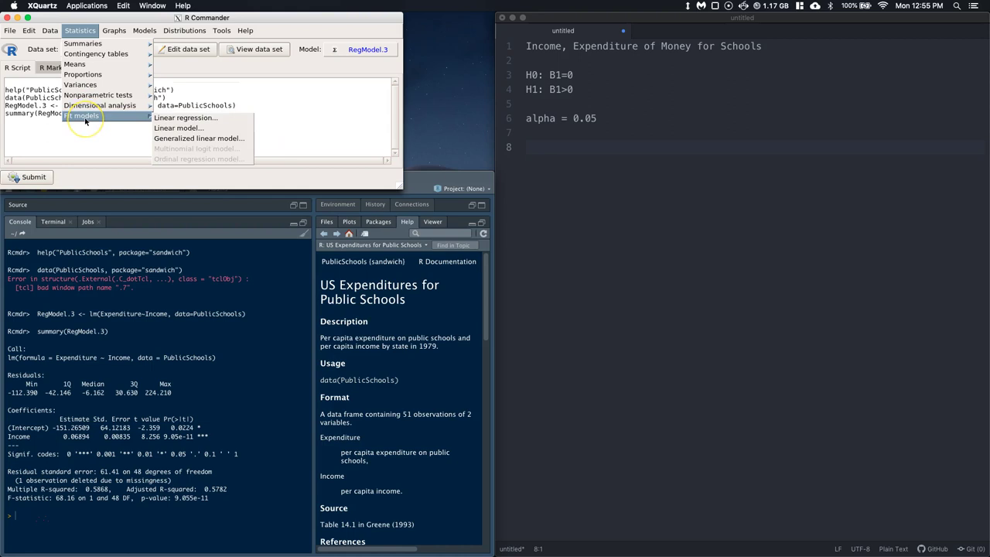
pyautogui.click(145, 31)
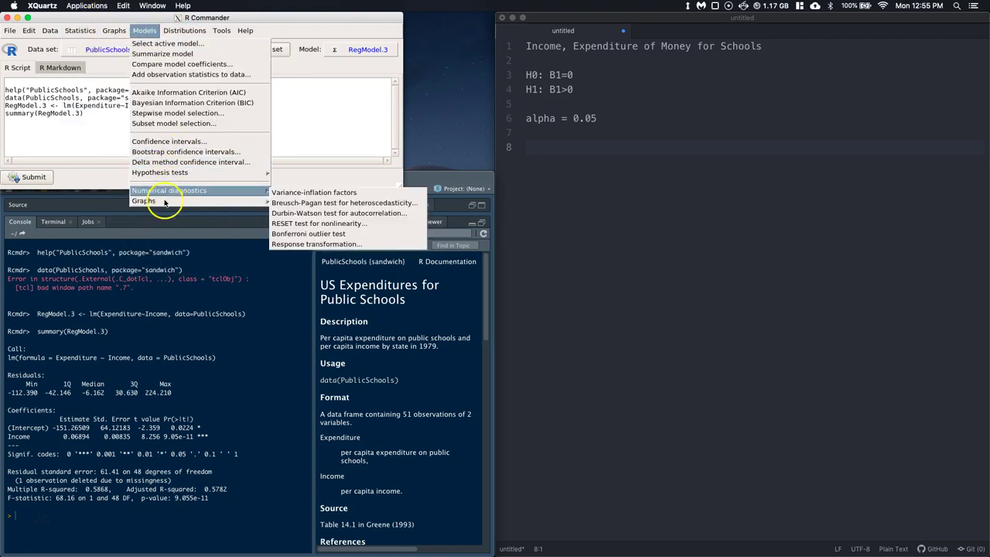
pyautogui.click(144, 201)
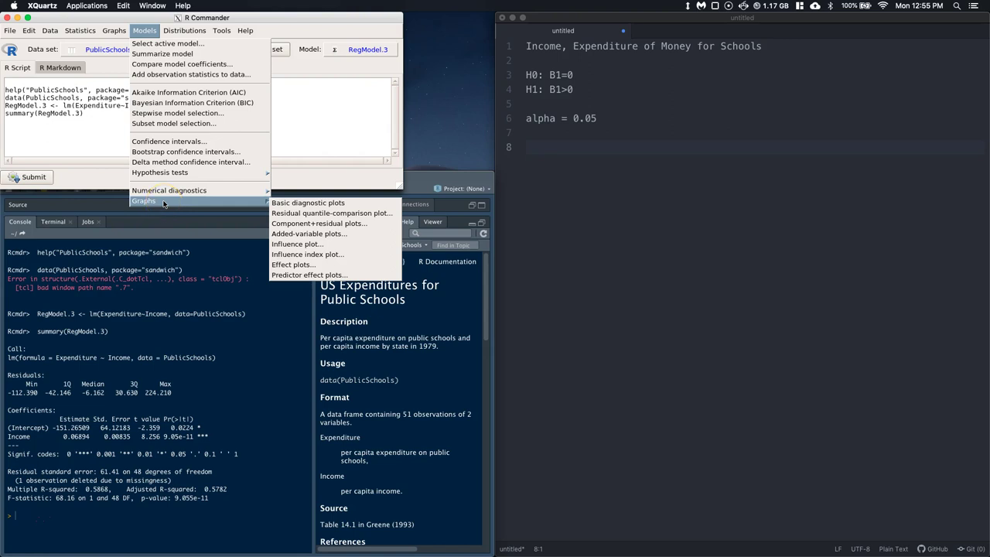
pyautogui.click(338, 205)
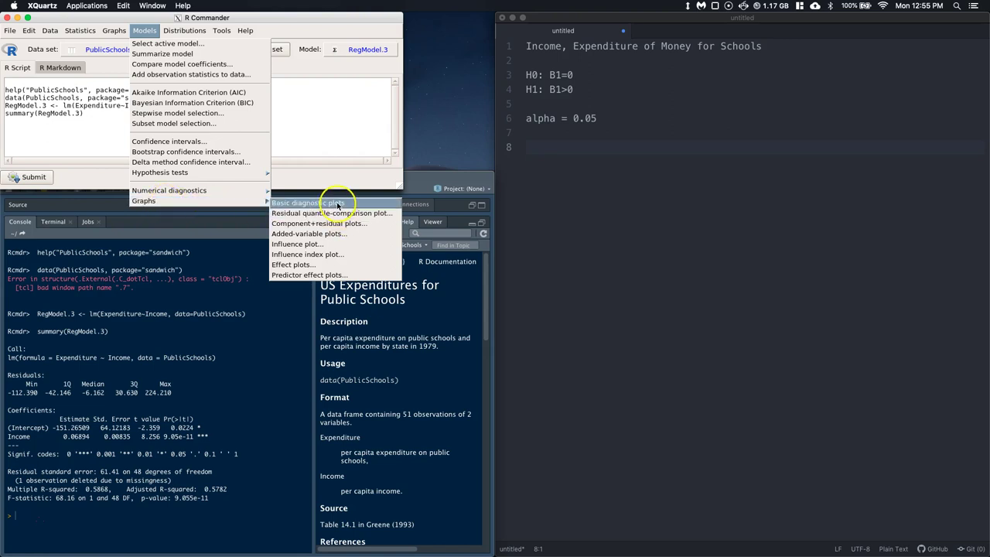
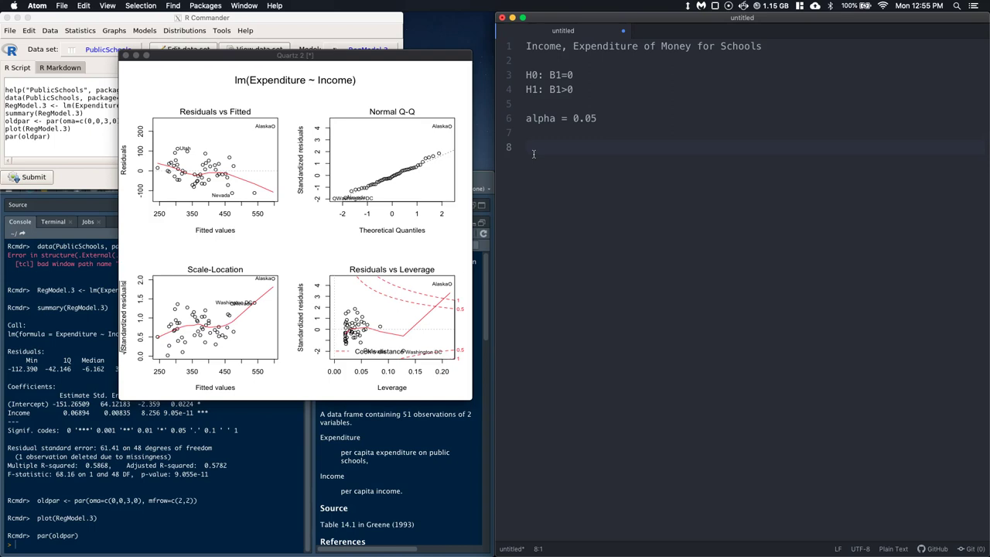
# - Add the assumption labels "Linearity:", "Normailty:" and "Indepencence:" on separate lines below the alpha value in the notes
pyautogui.write('Linearity:')
pyautogui.press('Return')
pyautogui.write('Normailty:')
pyautogui.press('Return')
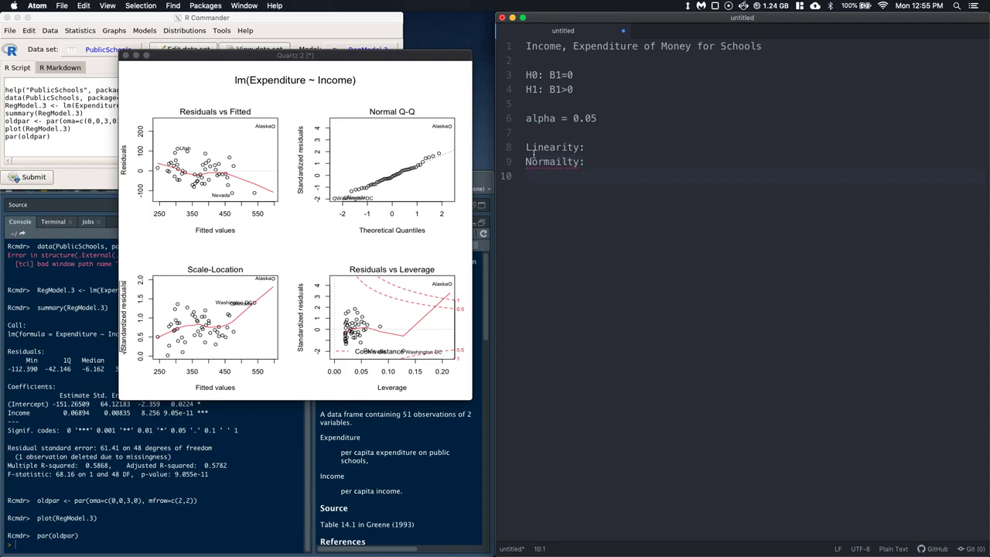
pyautogui.write('Ind')
pyautogui.press('BackSpace')
pyautogui.write('depencence"')
pyautogui.press('BackSpace')
pyautogui.write(':')
pyautogui.press('Return')
# - Add the labels "Centered about 0:" and "Constant Variance:" on separate lines to complete the assumption list
pyautogui.write('Centere')
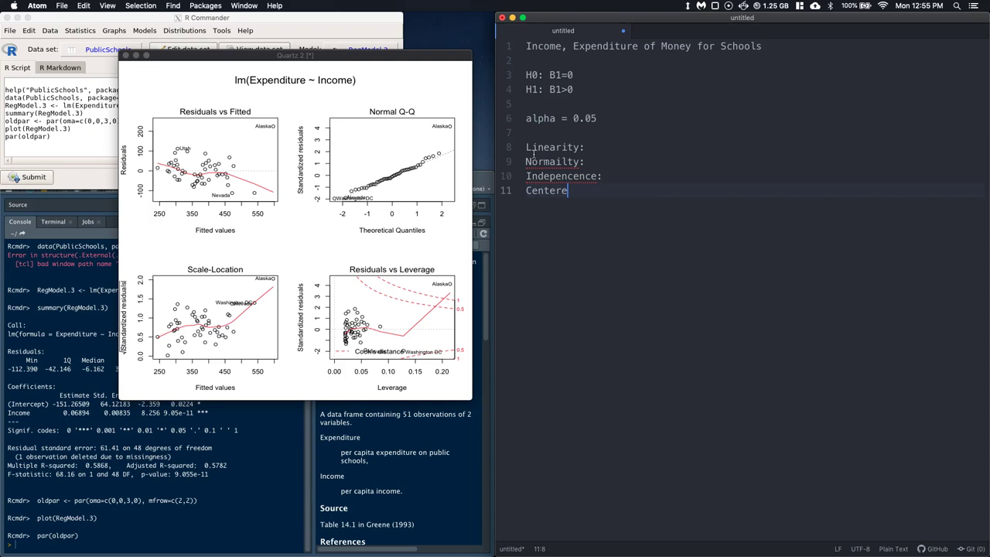
pyautogui.write('d about 0:')
pyautogui.press('Return')
pyautogui.write('Constant VAri')
pyautogui.press('BackSpace')
pyautogui.press('BackSpace')
pyautogui.write('iance"')
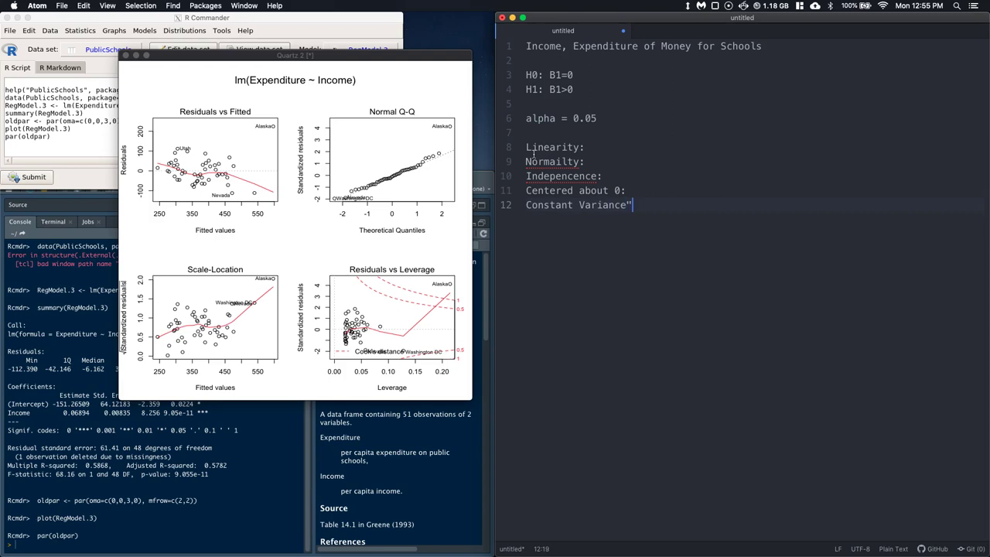
pyautogui.press('BackSpace')
# - Rate the linearity, normality and independence assumptions as "Good" in the notes, judging from the diagnostic plots
pyautogui.click(617, 147)
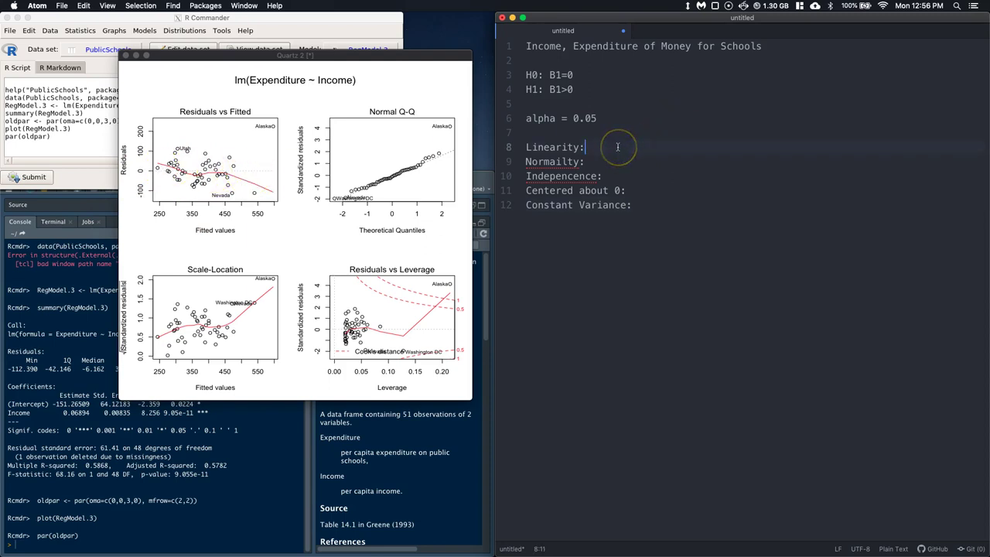
pyautogui.write('Good')
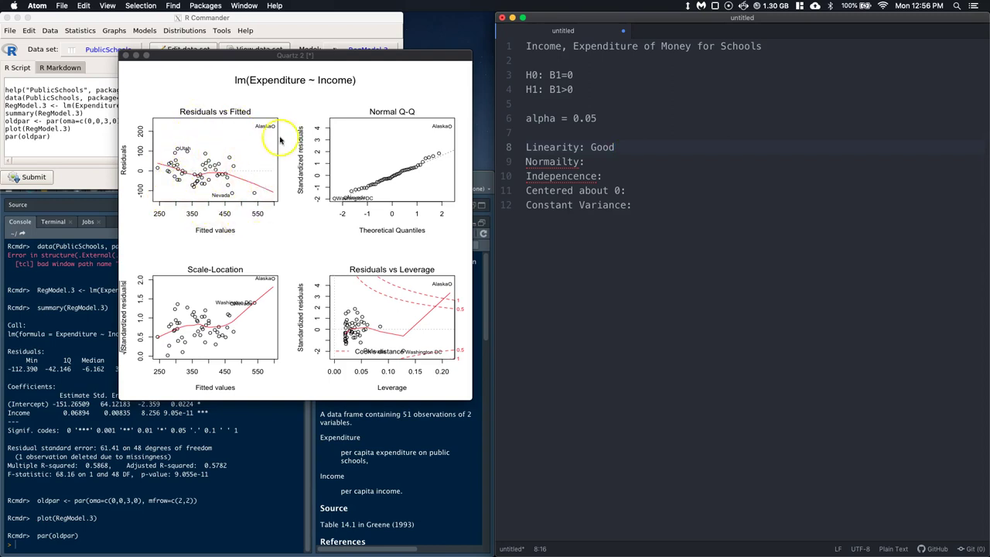
pyautogui.click(583, 161)
pyautogui.write('Good')
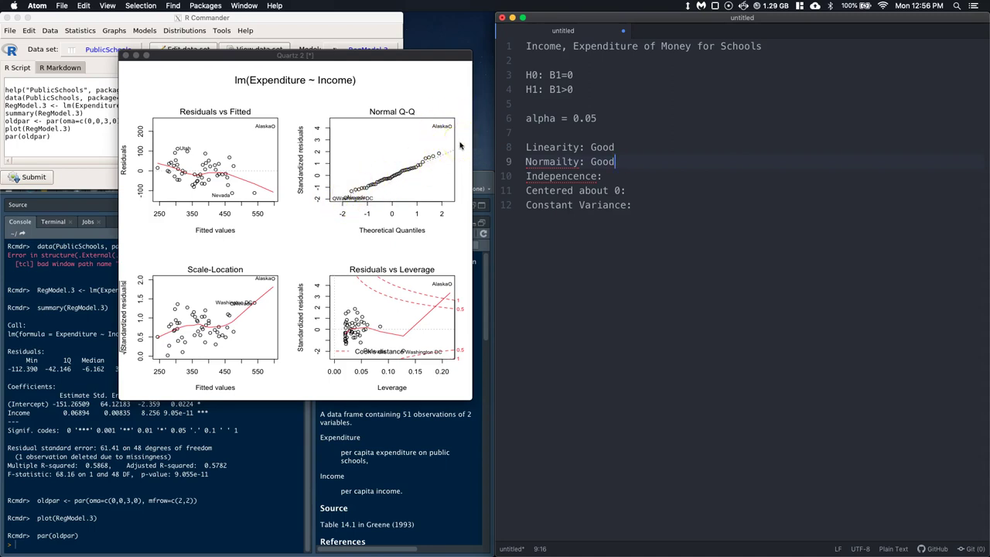
pyautogui.click(633, 177)
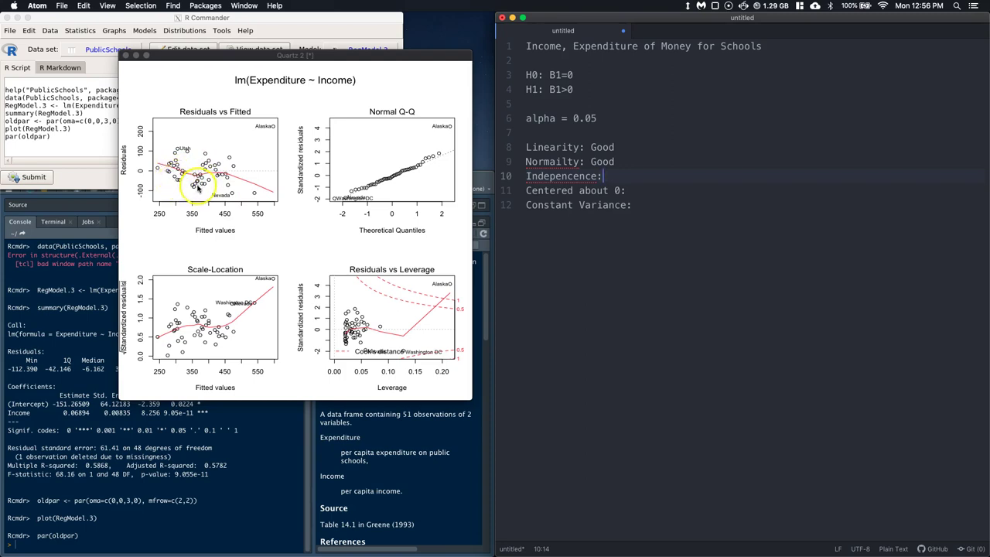
pyautogui.write('Good')
# - Rate the centered-about-0 and constant-variance assumptions as "Good" and close the diagnostic plots window
pyautogui.click(642, 189)
pyautogui.write('Goio')
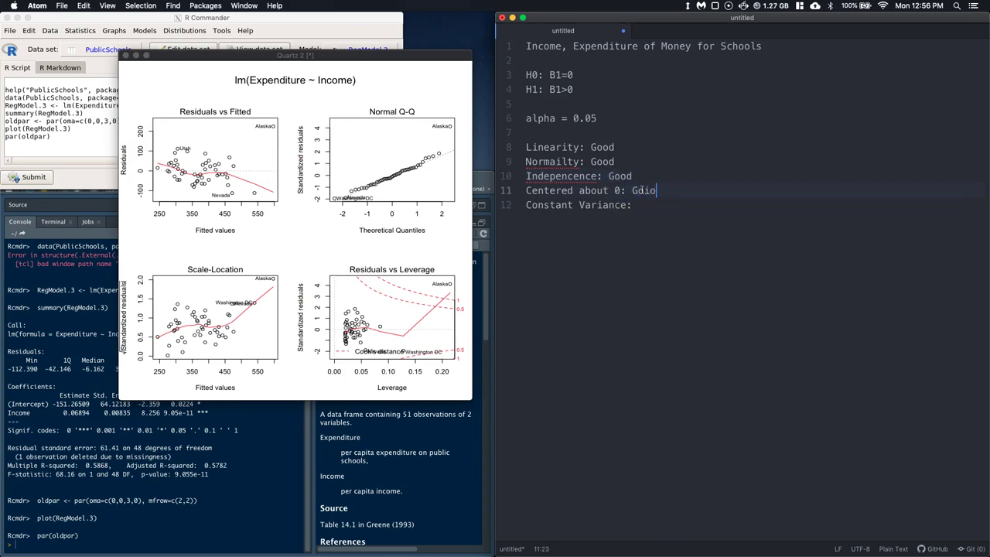
pyautogui.press('BackSpace')
pyautogui.press('BackSpace')
pyautogui.write('od')
pyautogui.click(639, 205)
pyautogui.write('Good')
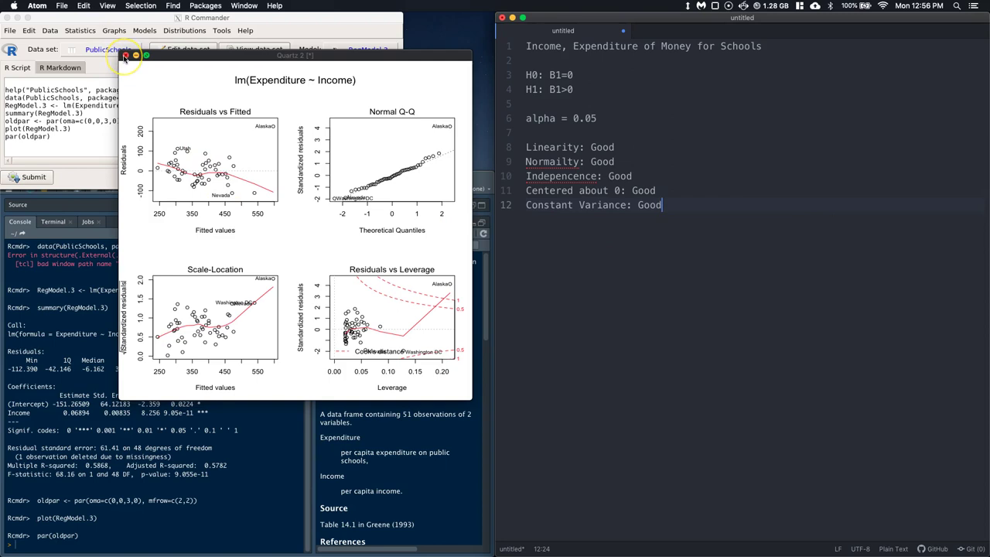
pyautogui.click(123, 56)
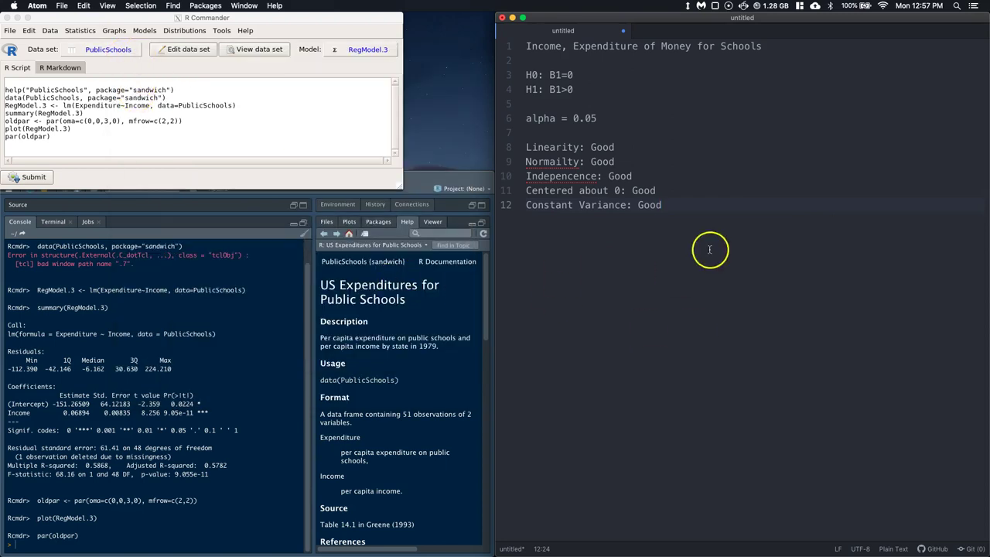
# - Record the regression coefficients from the model summary below the assumptions as "b0= -151.27" and "b1=0.069"
pyautogui.press('Return')
pyautogui.press('Return')
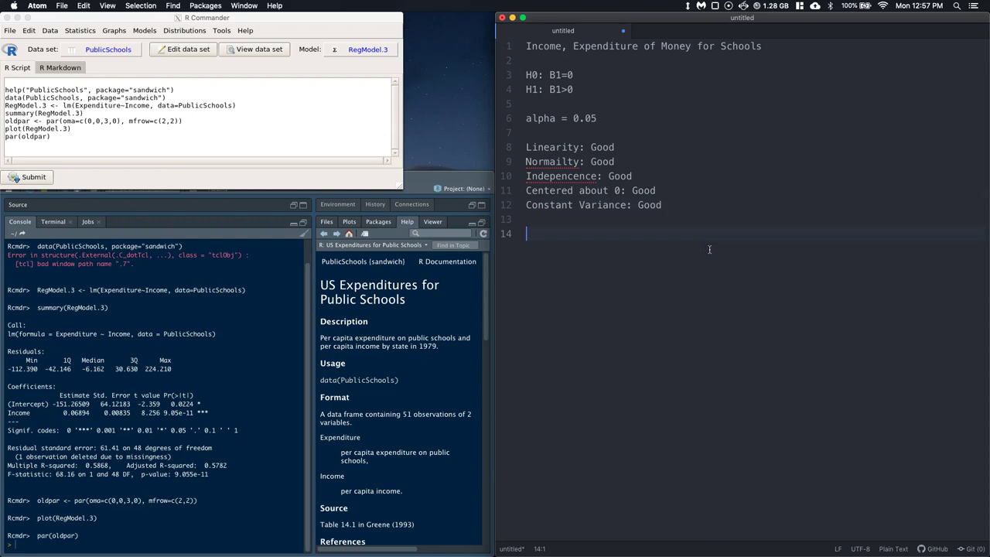
pyautogui.click(424, 186)
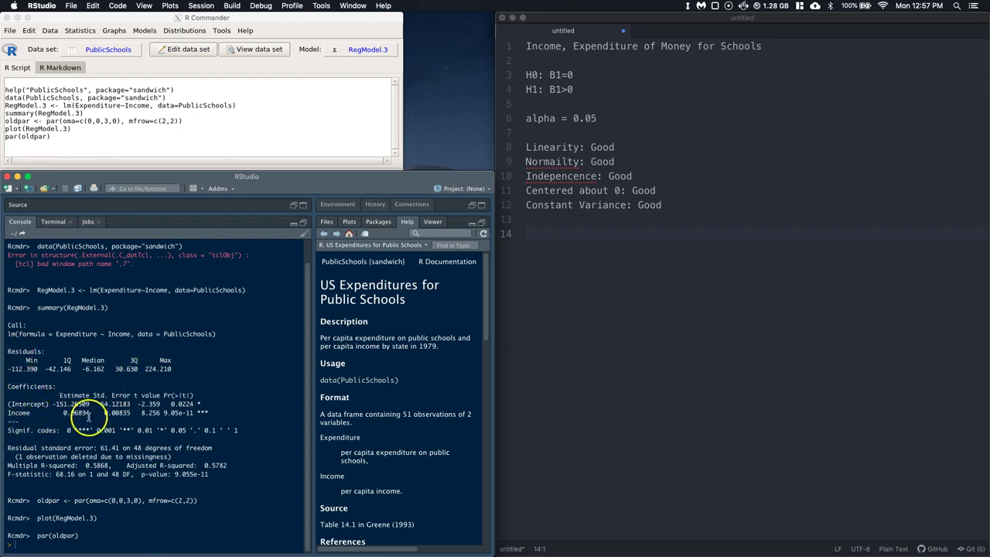
pyautogui.click(560, 238)
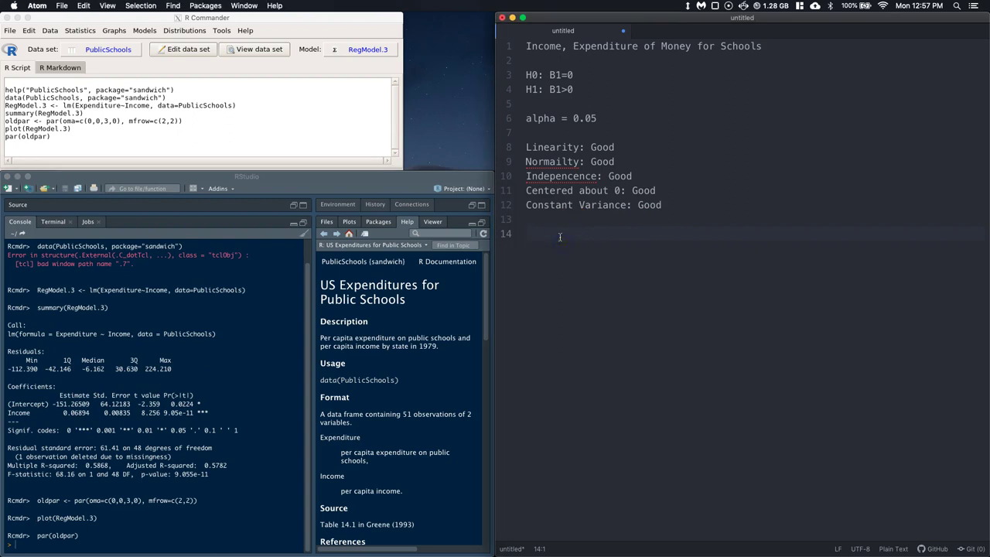
pyautogui.write('b0= -151.27')
pyautogui.press('Return')
pyautogui.write('b1=0.069')
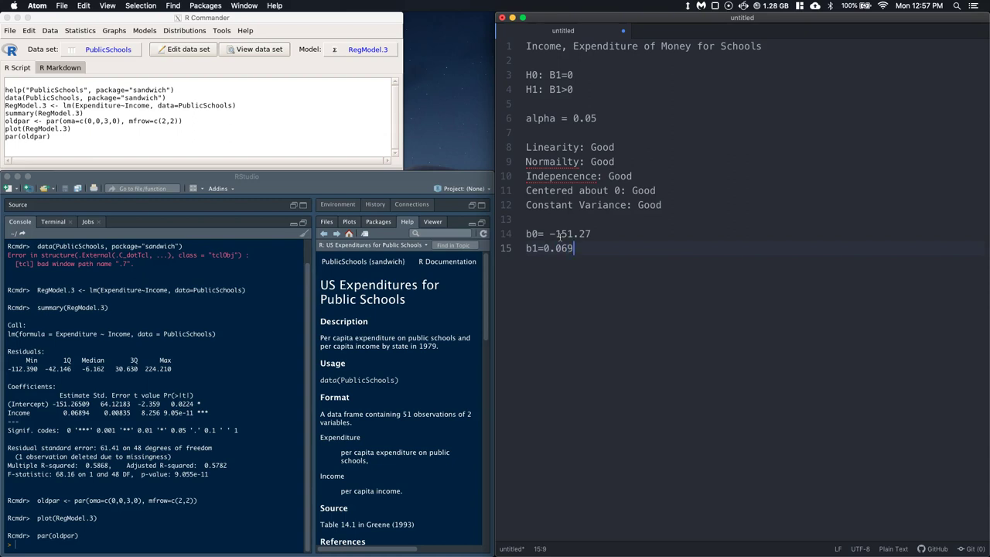
# - Write the fitted equation "yhat = -151.27 + 0.069 * x" below the coefficients, copying the b0 value from its line
pyautogui.press('Return')
pyautogui.press('Return')
pyautogui.write('yhat =')
pyautogui.moveTo(591, 233); pyautogui.dragTo(547, 233)
pyautogui.press('super+c')
pyautogui.click(564, 277)
pyautogui.press('super+v')
pyautogui.write('+ 0.0')
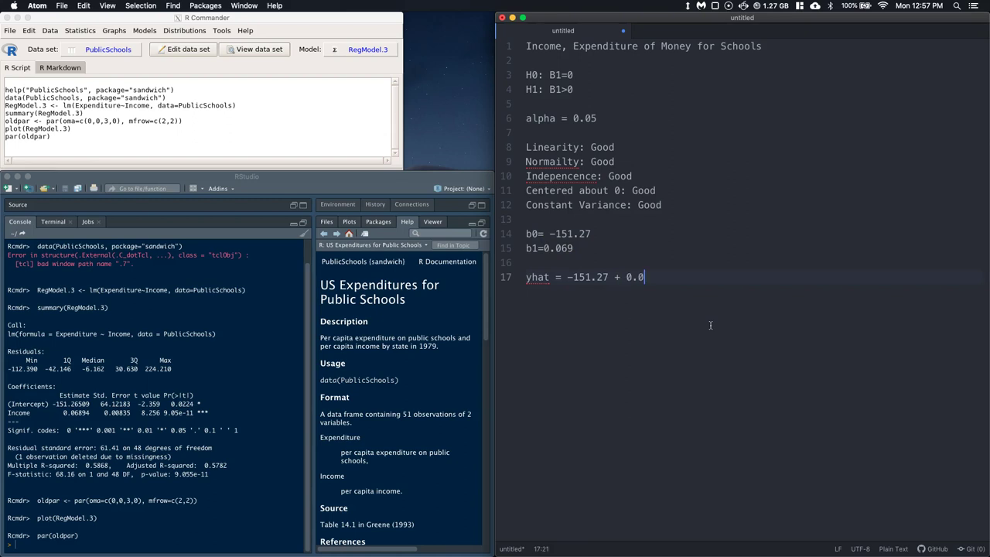
pyautogui.write('69 * x')
# - Insert the heading "Equation" on its own line directly above the yhat formula
pyautogui.click(534, 263)
pyautogui.press('Return')
pyautogui.write('Equation')
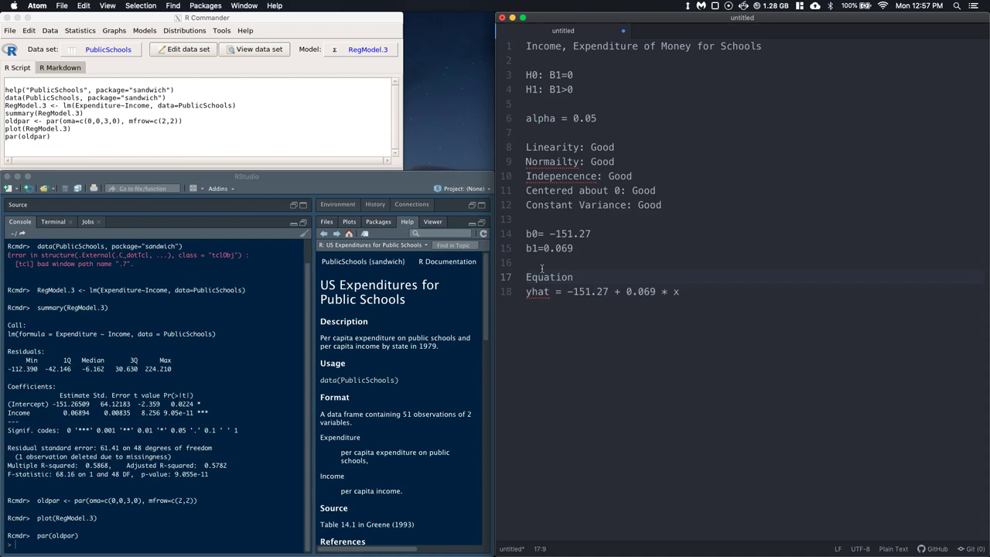
# - Add a "pvalue=" line below the equation with the Income coefficient's p-value, 9.05e-11, copied from the console's regression summary
pyautogui.click(730, 295)
pyautogui.press('Return')
pyautogui.press('Return')
pyautogui.write('pvalue=')
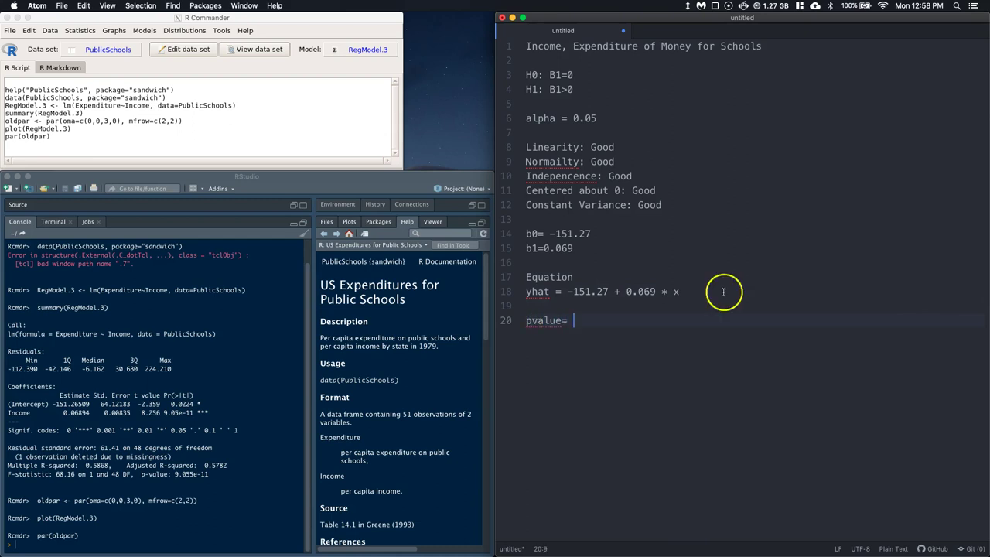
pyautogui.click(208, 474)
pyautogui.click(87, 486)
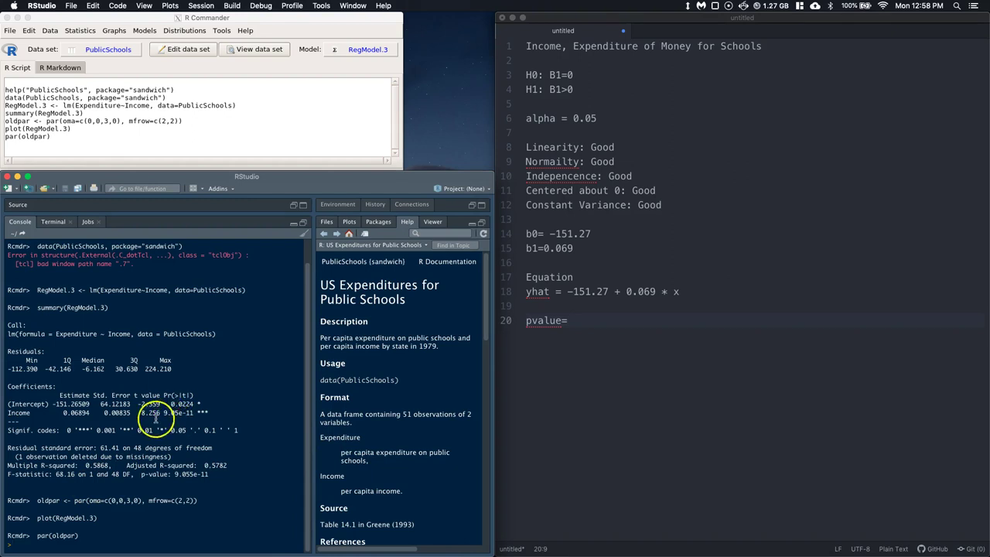
pyautogui.moveTo(163, 412); pyautogui.dragTo(194, 412)
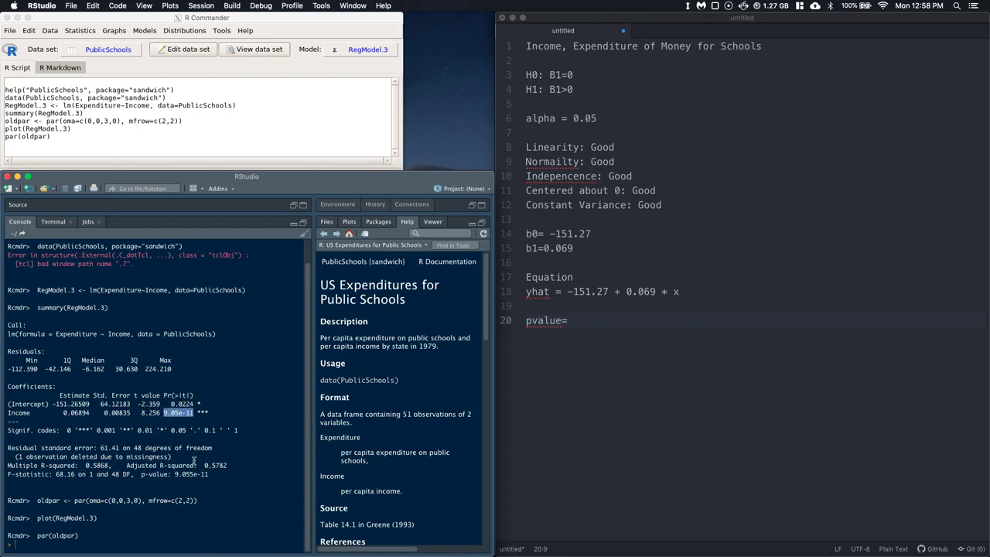
pyautogui.click(588, 330)
pyautogui.press('super+v')
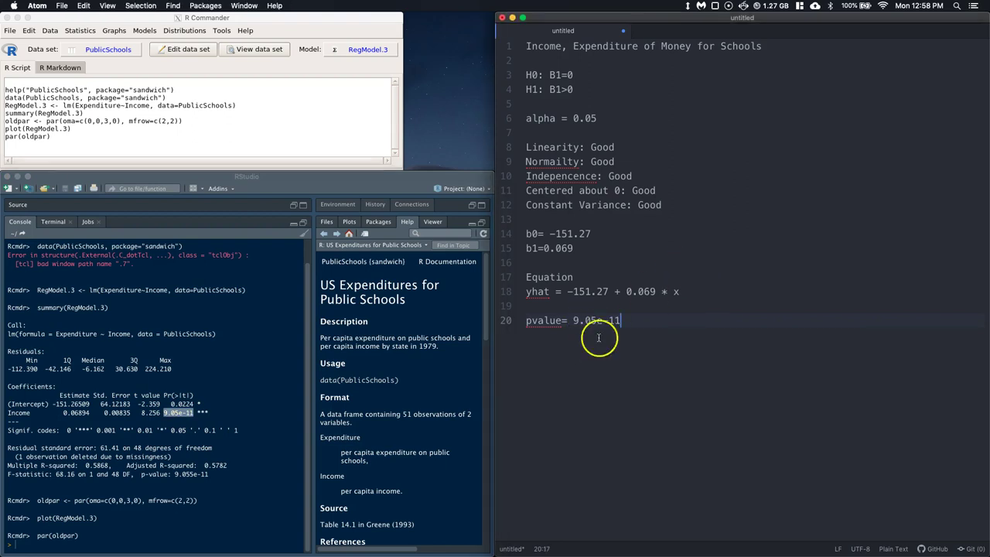
# - Rewrite the p-value in decimal form as 0.0000000000905, removing the scientific notation
pyautogui.click(585, 324)
pyautogui.press('BackSpace')
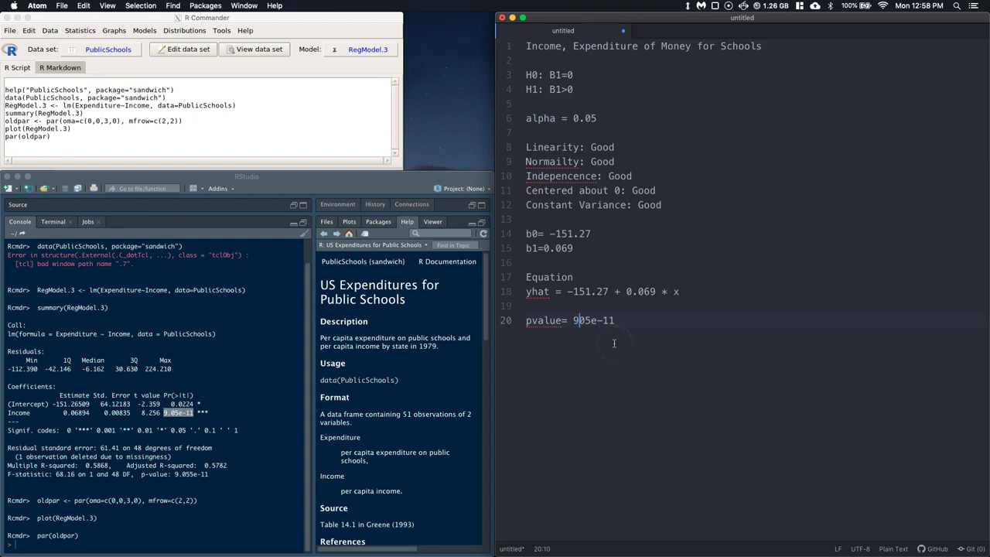
pyautogui.write('0.0000000000')
pyautogui.click(707, 319)
pyautogui.moveTo(665, 320); pyautogui.dragTo(663, 320)
pyautogui.press('BackSpace')
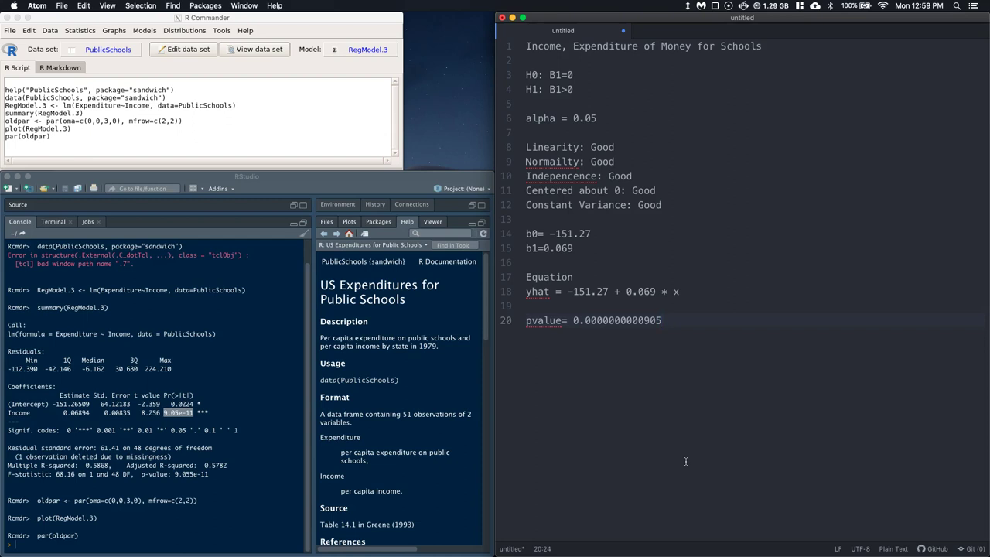
# - Append "/2" to the p-value to halve it for the one-sided alternative, and check the H1: B1>0 line
pyautogui.write('/2')
pyautogui.moveTo(581, 89); pyautogui.dragTo(525, 90)
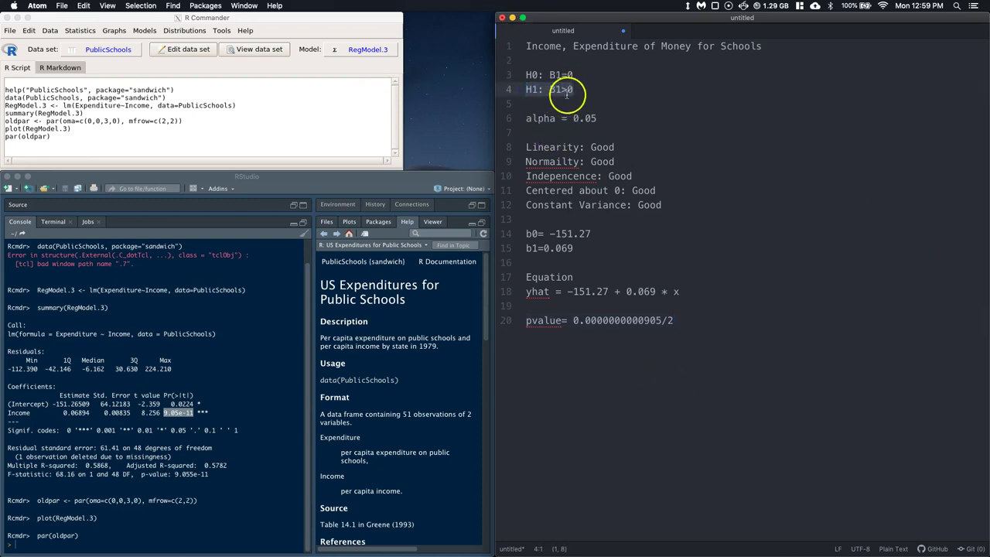
pyautogui.click(654, 106)
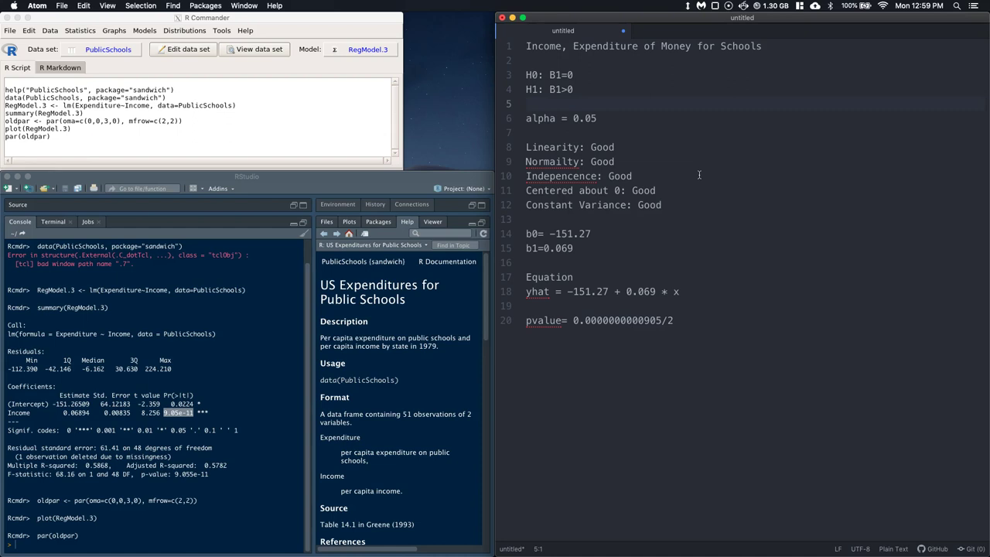
# - Write the decision "Reject the null" below the p-value, leaving a blank line after it
pyautogui.click(671, 324)
pyautogui.press('Return')
pyautogui.press('Return')
pyautogui.write('Reject the null')
pyautogui.press('Return')
pyautogui.write(']]')
pyautogui.press('BackSpace')
pyautogui.press('BackSpace')
pyautogui.press('Return')
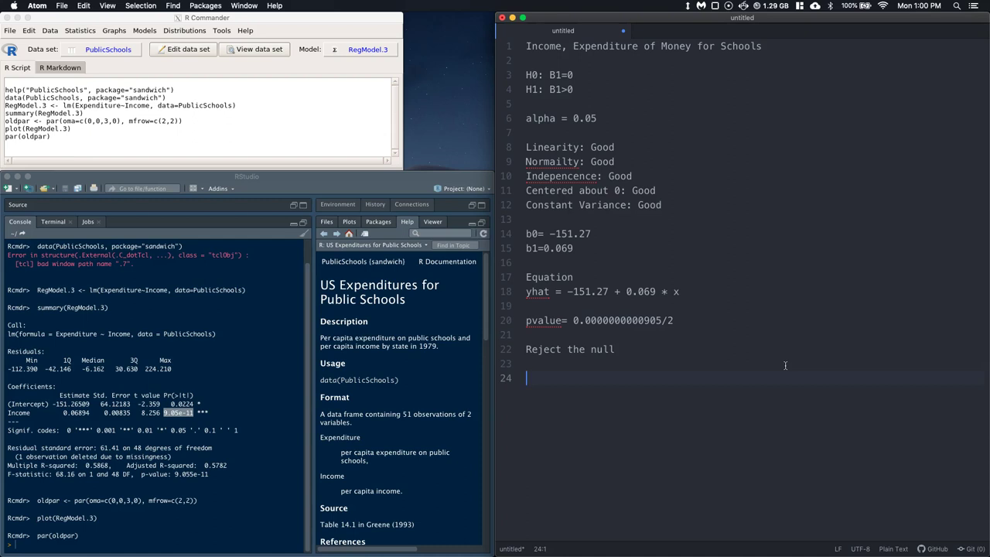
# - Begin the conclusion with "We collected sufficient evidence at the alpa level of 0.05 to reject the"
pyautogui.write('We collected sufficient evidece a')
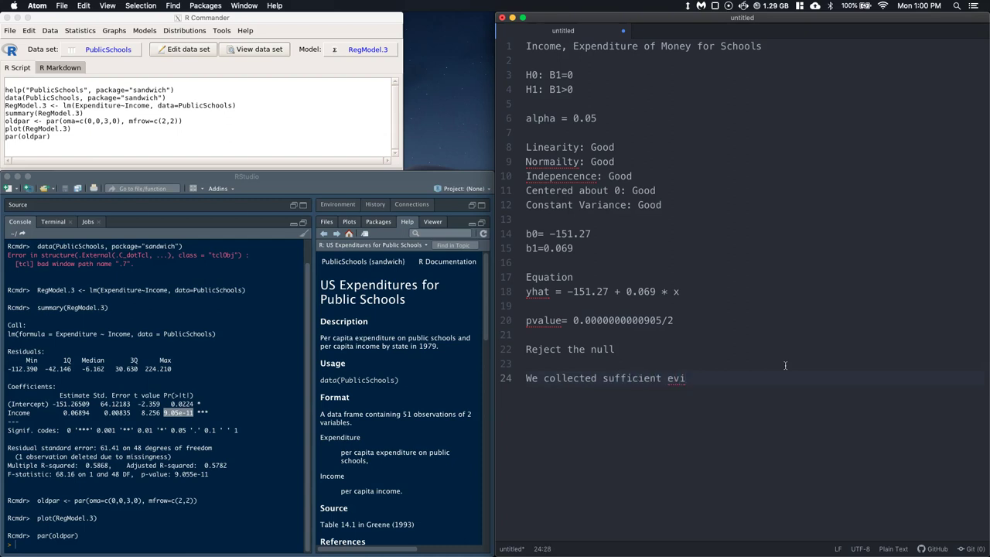
pyautogui.press('BackSpace')
pyautogui.press('BackSpace')
pyautogui.press('BackSpace')
pyautogui.press('BackSpace')
pyautogui.write('nce at the alpa')
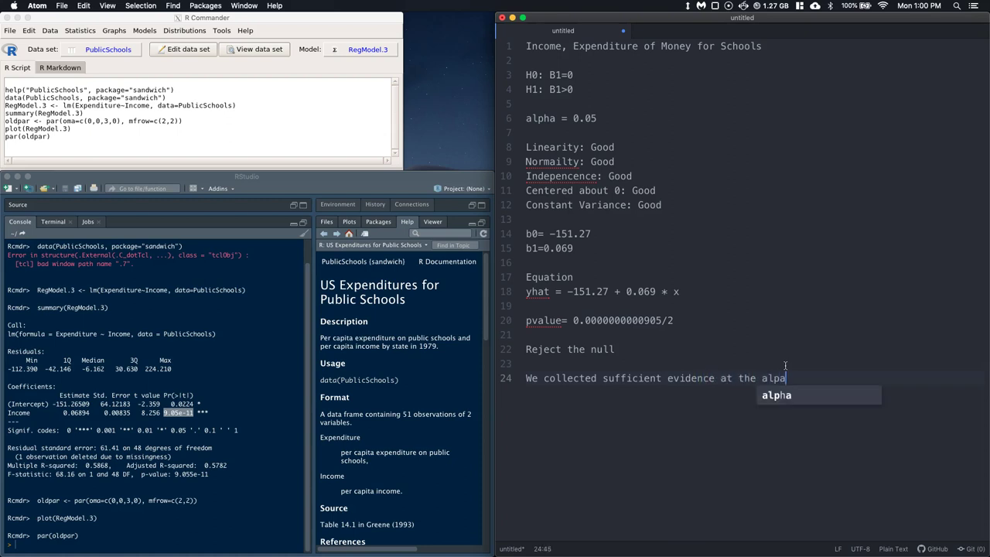
pyautogui.write(' level of ')
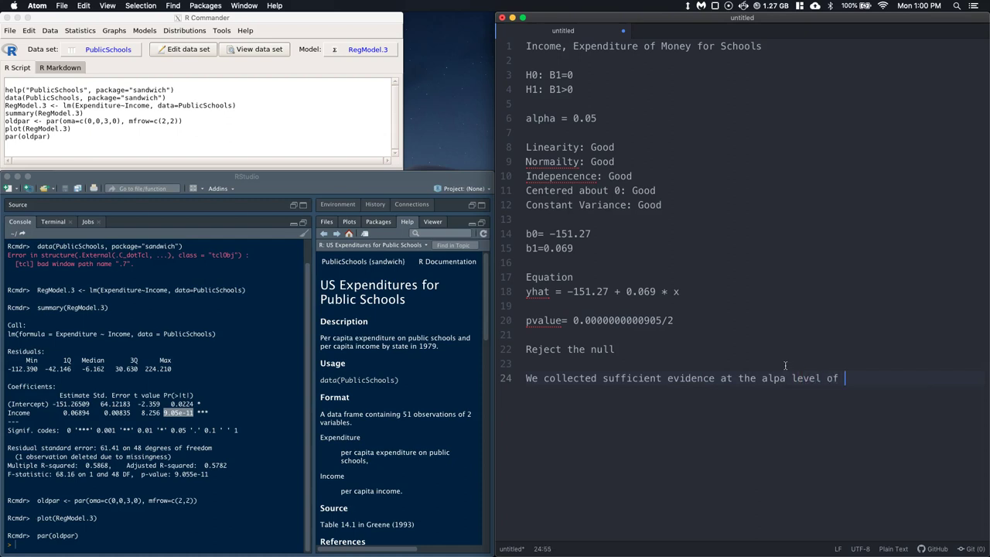
pyautogui.write('0.05 to reje')
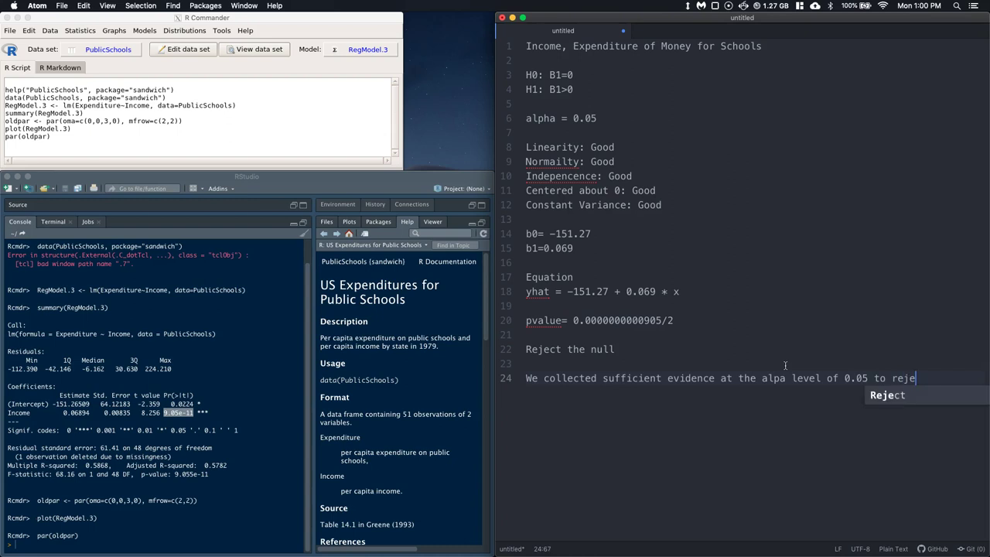
pyautogui.write('ct the')
# - Continue the conclusion on a new line with "claim that there is no true relationship"
pyautogui.press('Return')
pyautogui.write('cla')
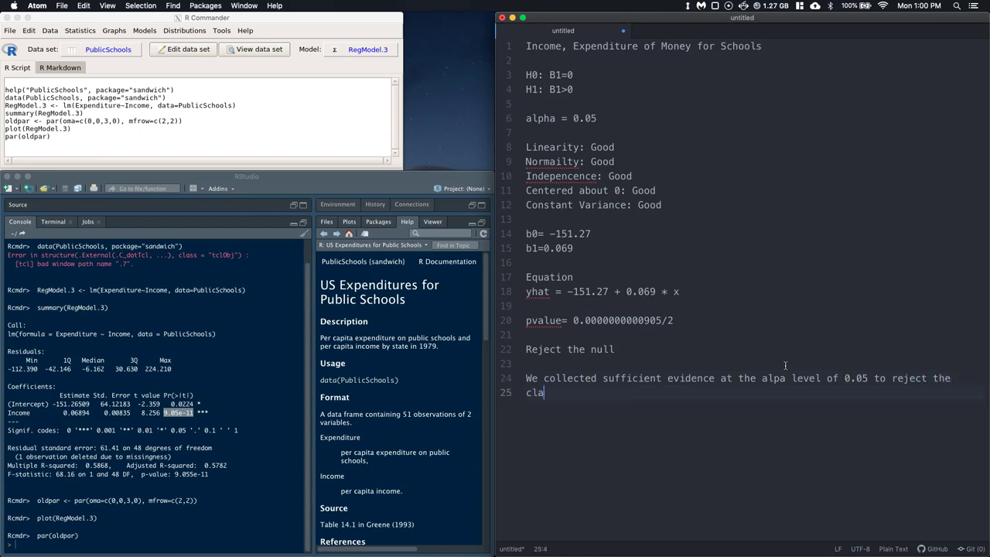
pyautogui.write('im that there is no')
pyautogui.press('BackSpace')
pyautogui.press('BackSpace')
pyautogui.write('no true relationship')
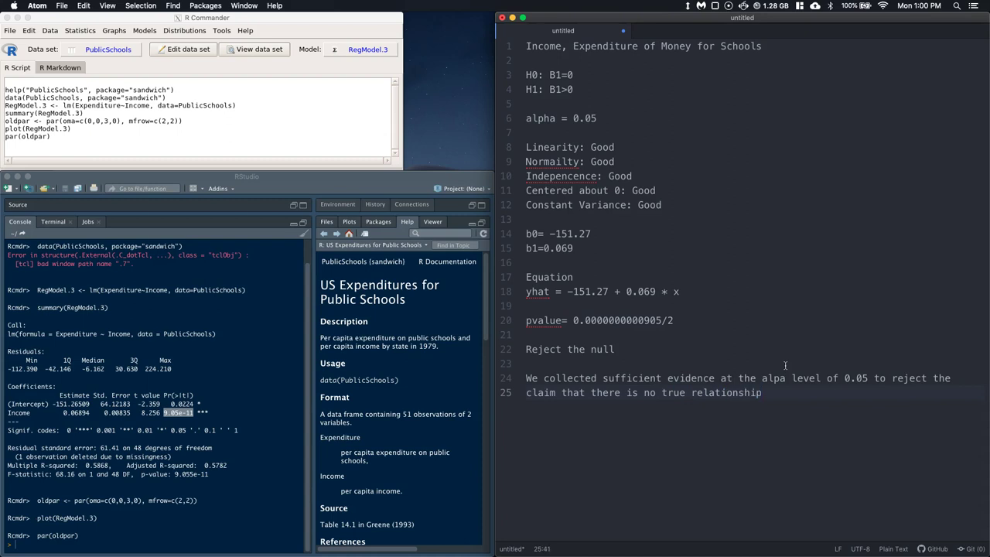
# - Continue the conclusion with "between a state's true mean income" and, on a new line, "and their"
pyautogui.write(" between a state's tre")
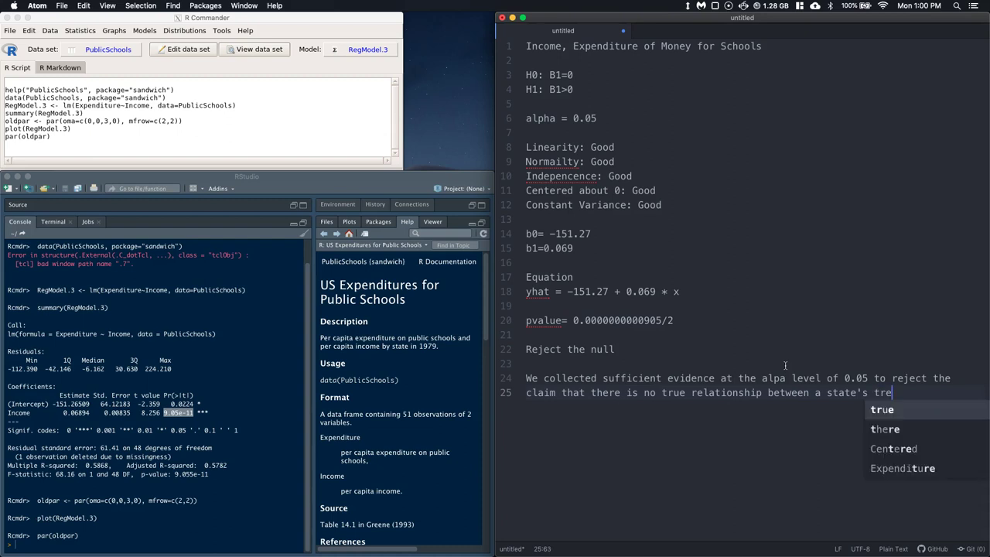
pyautogui.press('Tab')
pyautogui.write('mean ')
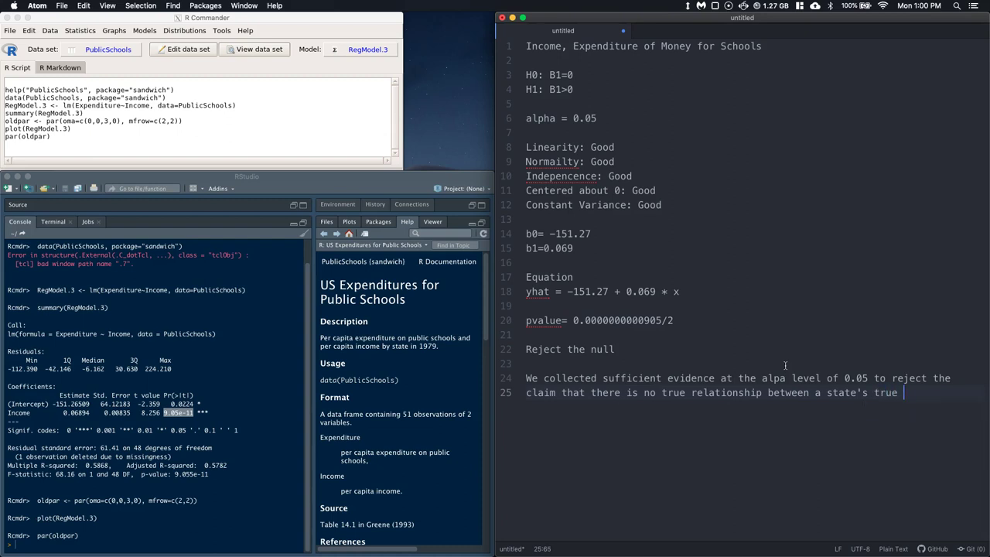
pyautogui.write('income')
pyautogui.press('Return')
pyautogui.write('and the')
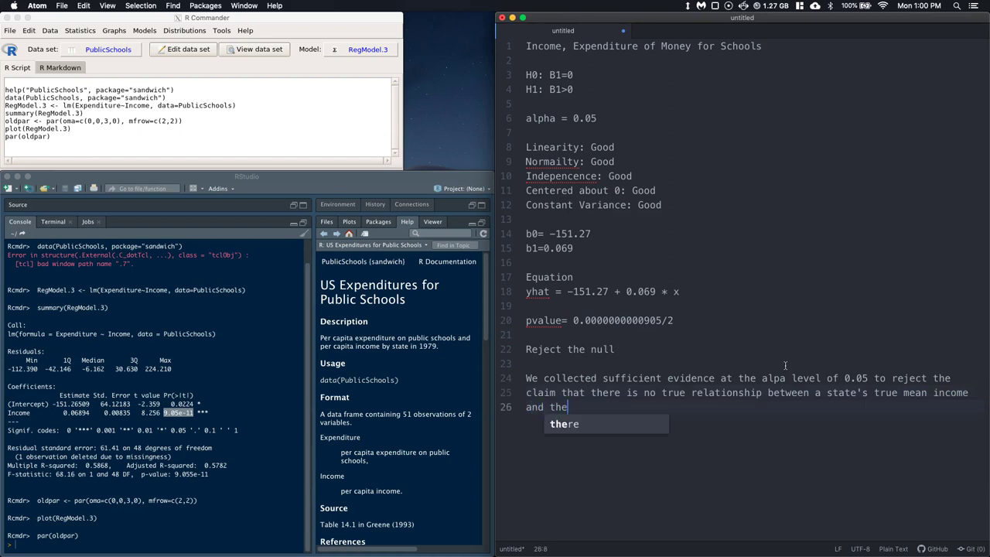
pyautogui.write('ir')
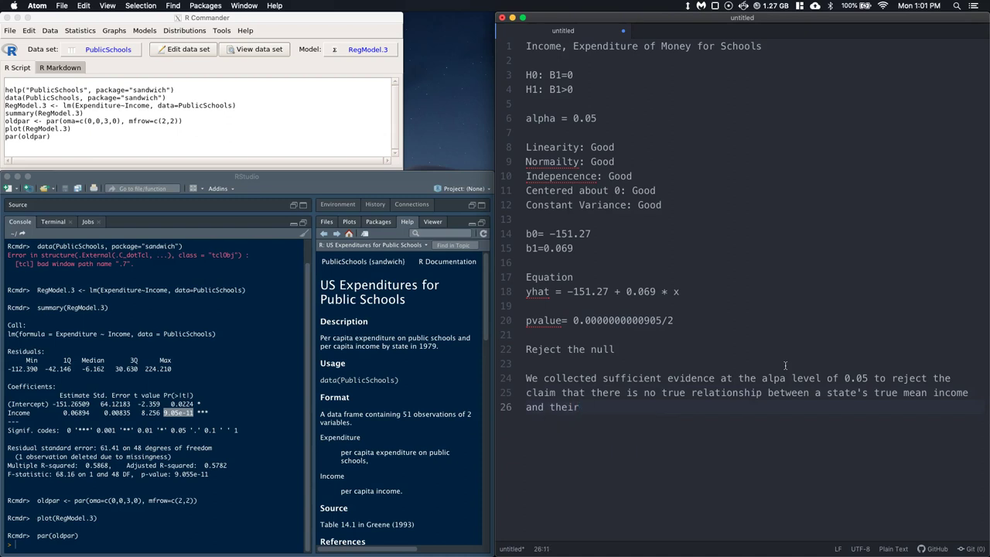
pyautogui.write(' true mean expe')
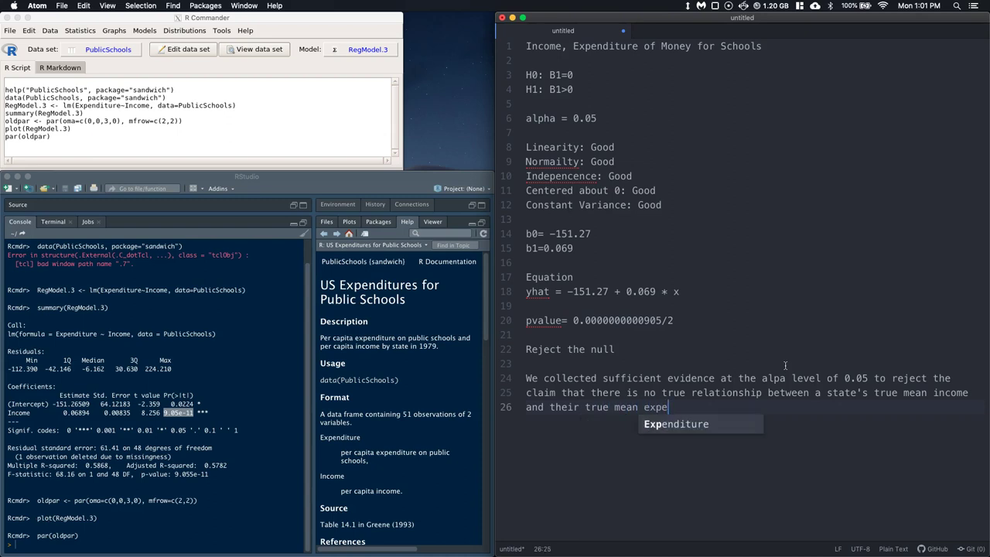
pyautogui.write('nditure')
pyautogui.press('BackSpace')
pyautogui.press('BackSpace')
pyautogui.press('BackSpace')
pyautogui.press('BackSpace')
pyautogui.press('BackSpace')
pyautogui.press('BackSpace')
pyautogui.press('BackSpace')
pyautogui.press('BackSpace')
pyautogui.press('BackSpace')
pyautogui.press('BackSpace')
pyautogui.press('BackSpace')
pyautogui.press('BackSpace')
pyautogui.press('BackSpace')
pyautogui.press('BackSpace')
pyautogui.press('BackSpace')
pyautogui.press('BackSpace')
pyautogui.press('BackSpace')
pyautogui.press('BackSpace')
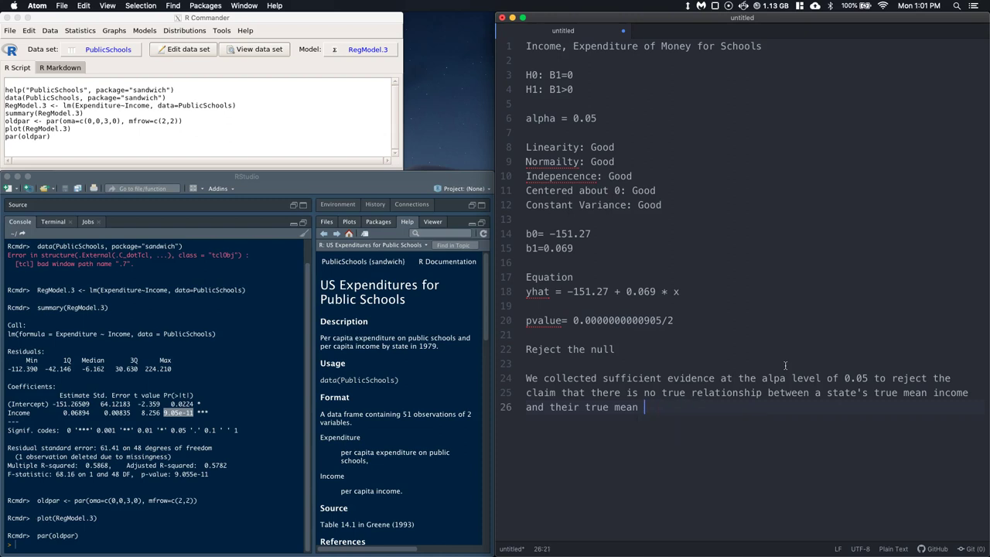
pyautogui.press('BackSpace')
pyautogui.press('BackSpace')
pyautogui.press('BackSpace')
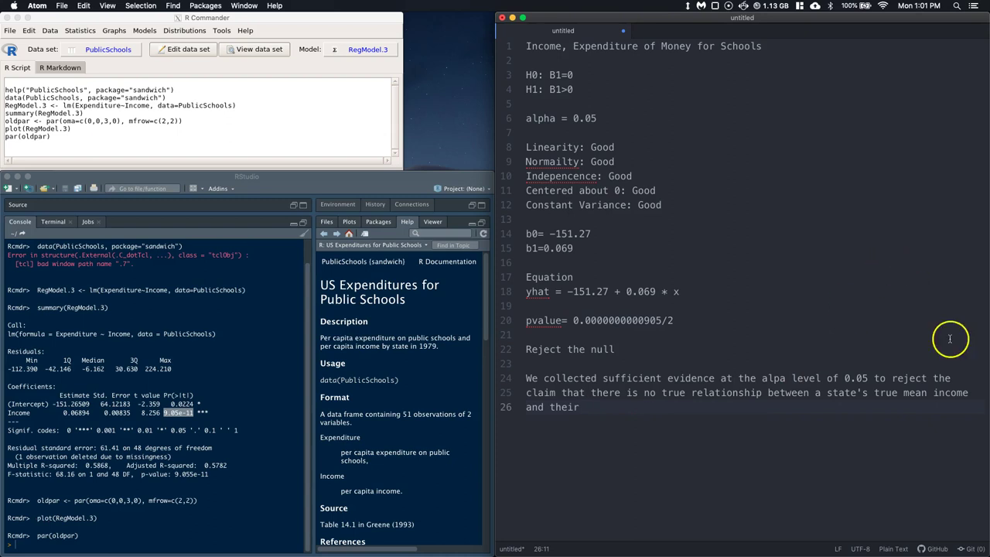
# - Replace "true mean" before "income" in the conclusion with "per capita"
pyautogui.moveTo(875, 393); pyautogui.dragTo(922, 396)
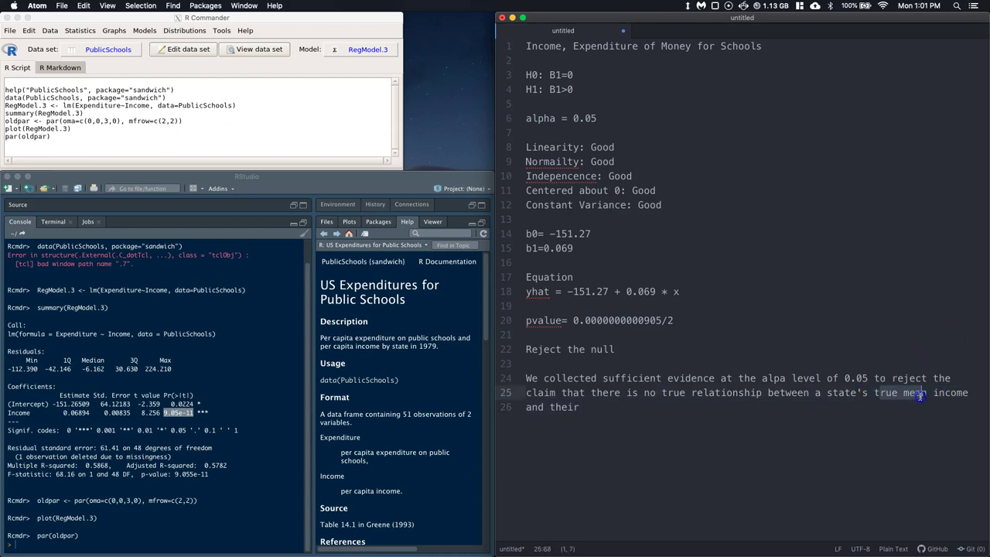
pyautogui.press('BackSpace')
pyautogui.write('per capita')
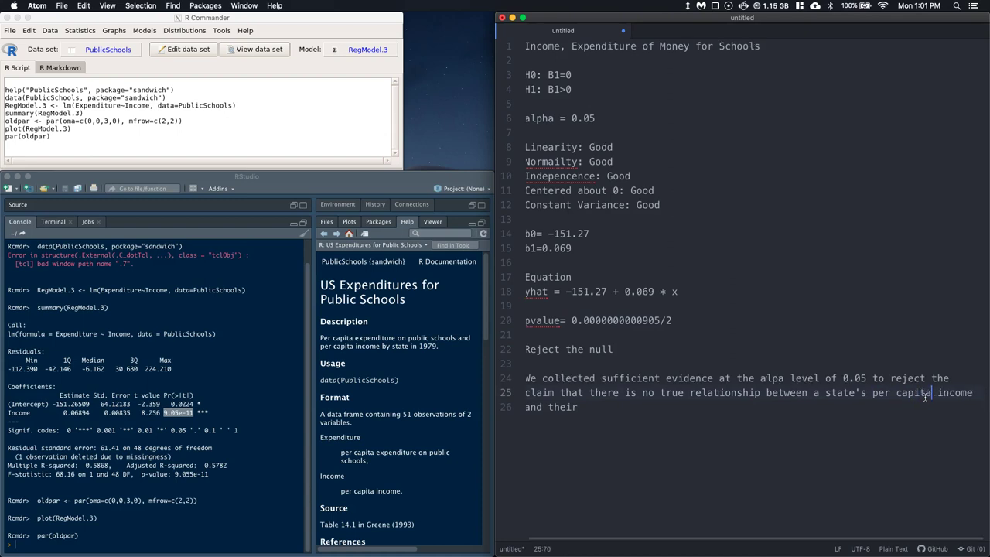
# - Continue the conclusion after "and their" with "per capita expenditure on public schools"
pyautogui.click(586, 405)
pyautogui.write('pe')
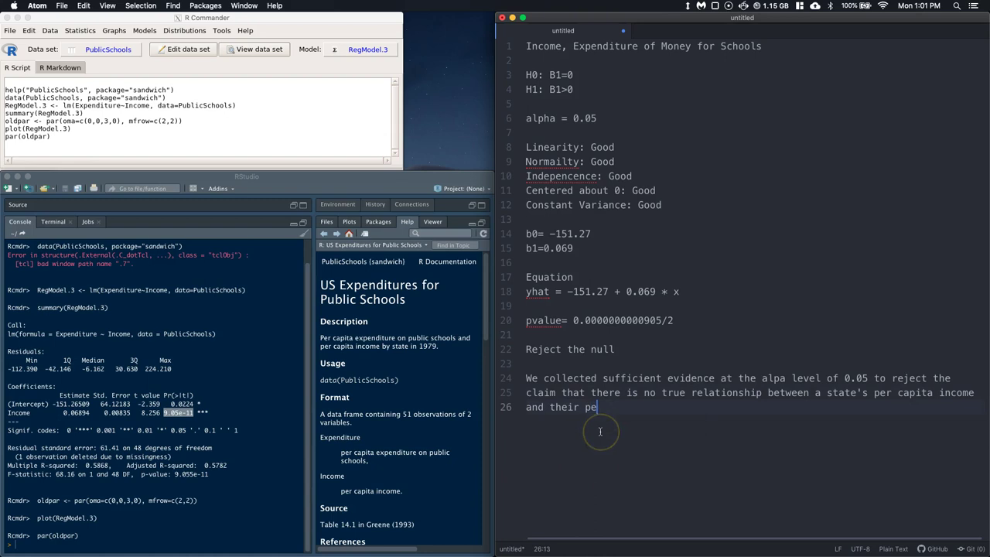
pyautogui.write('r capita ex')
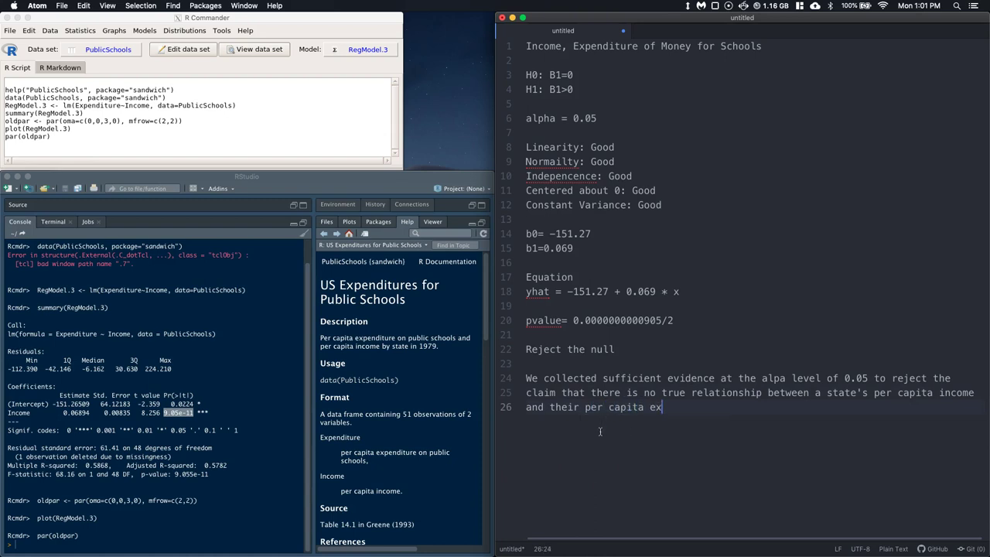
pyautogui.write('penditu')
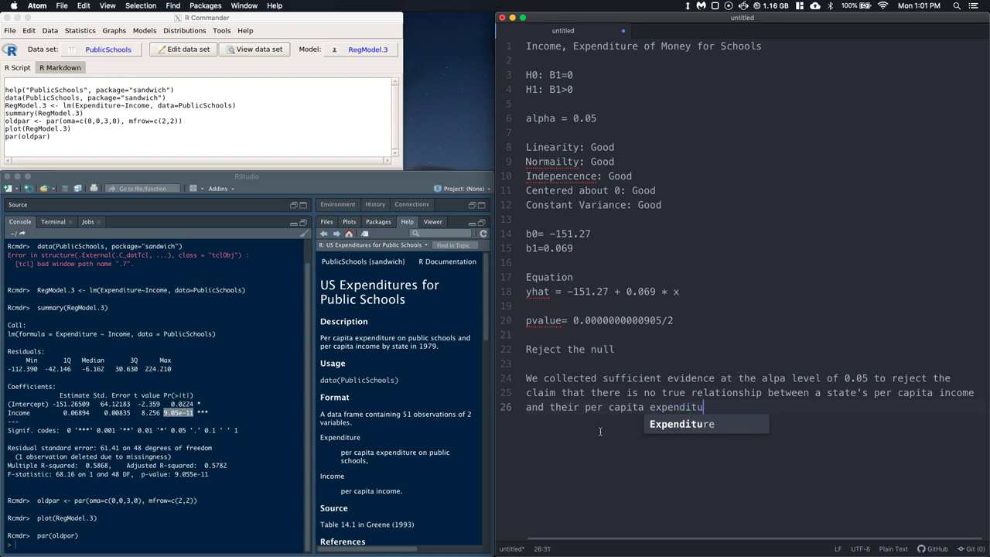
pyautogui.write('re on')
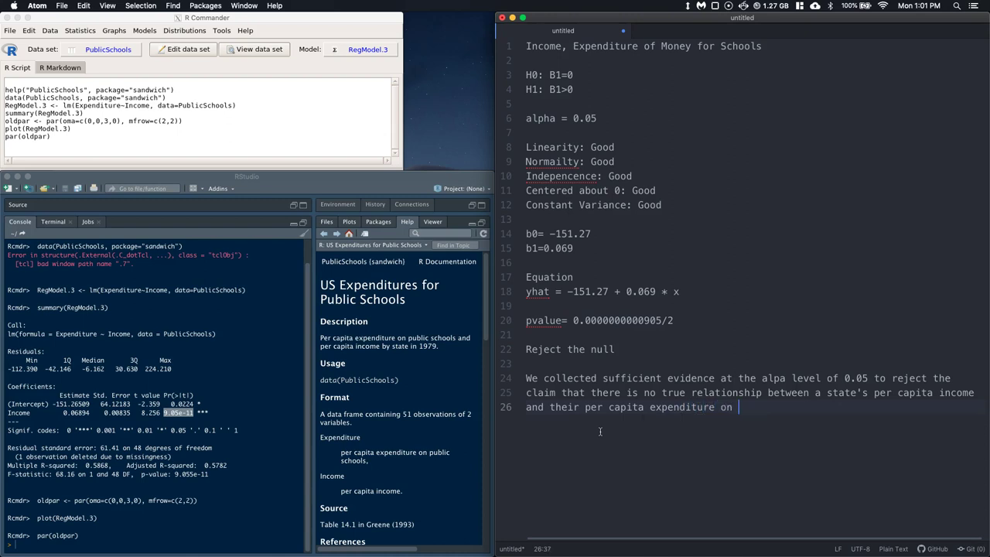
pyautogui.write(' public schools')
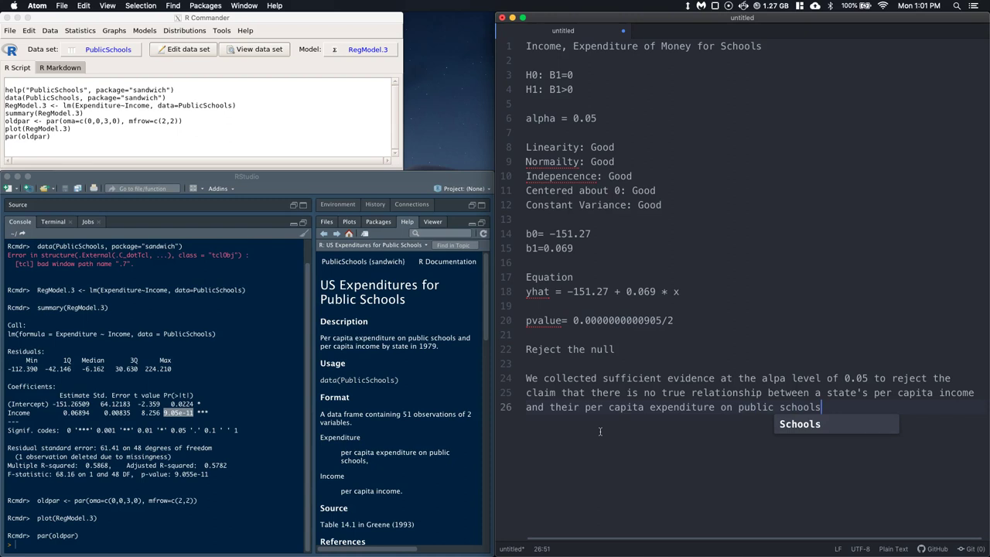
# - Finish the conclusion with "and claim that there is a true relationship between the two.", breaking the line after "there"
pyautogui.write(' and c')
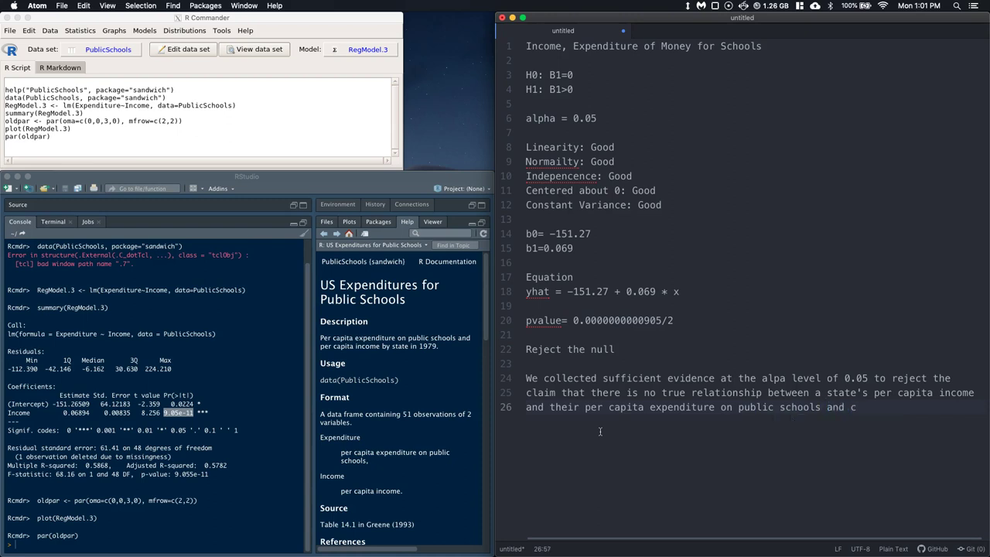
pyautogui.write('laim that th')
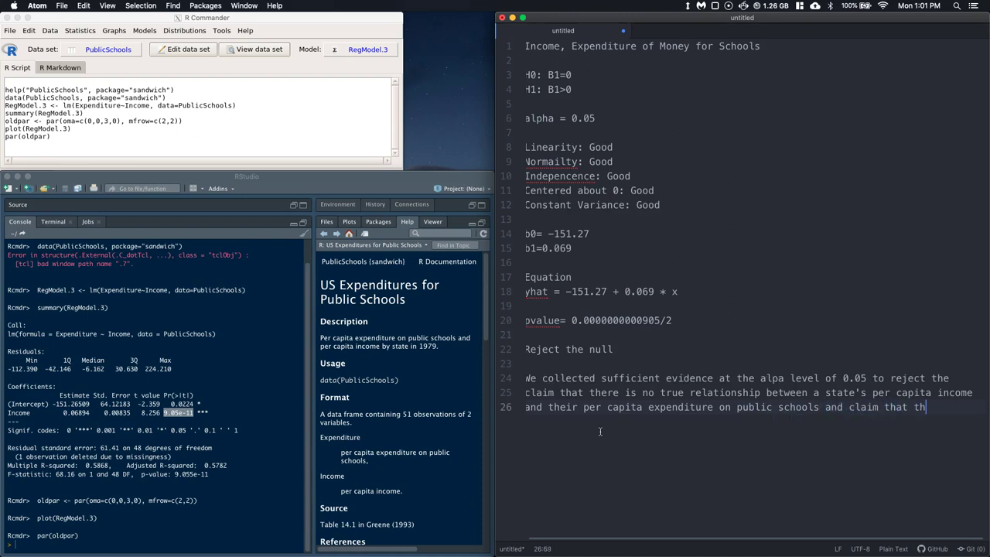
pyautogui.write('ere')
pyautogui.press('Return')
pyautogui.write('i')
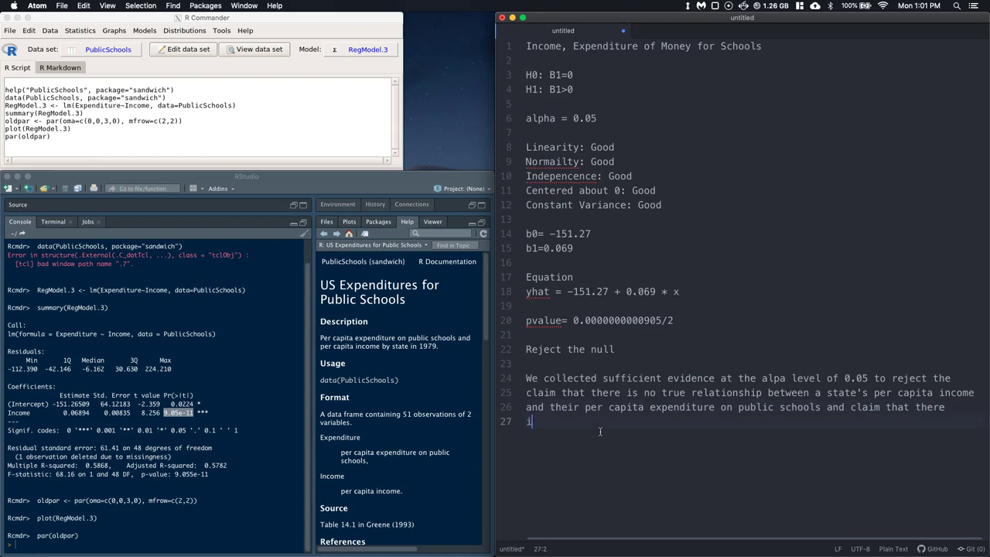
pyautogui.write('s a true relationship between the two.')
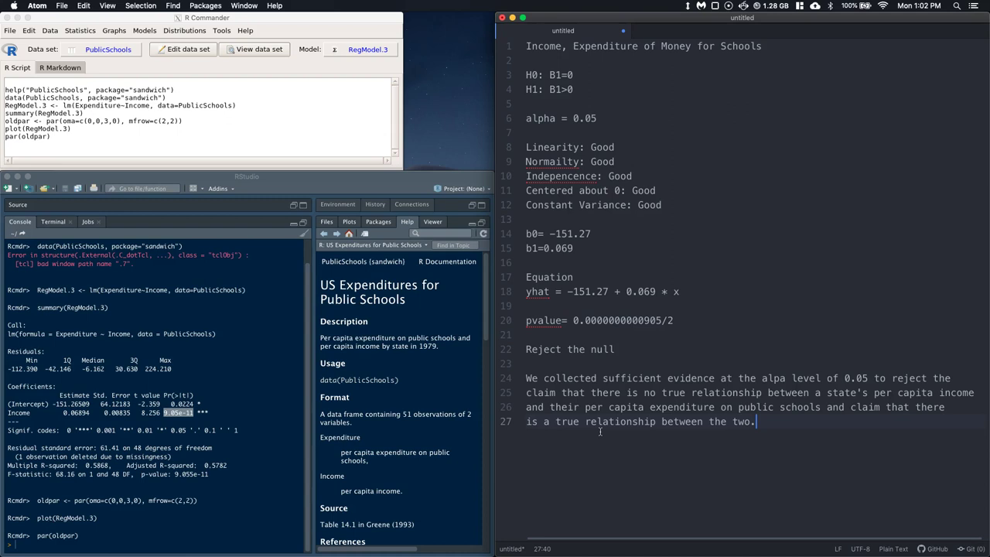
# - Begin a new paragraph after a blank line with "The relationship was found to be that for every 1 addiontal dollar"
pyautogui.press('Return')
pyautogui.press('Return')
pyautogui.write('The relationship')
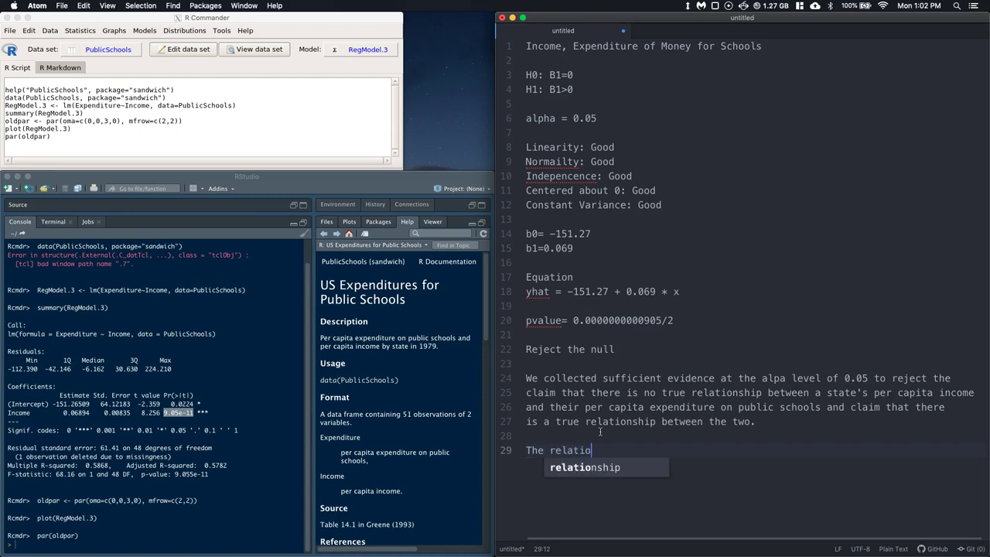
pyautogui.press('BackSpace')
pyautogui.press('BackSpace')
pyautogui.press('BackSpace')
pyautogui.press('BackSpace')
pyautogui.write('nship')
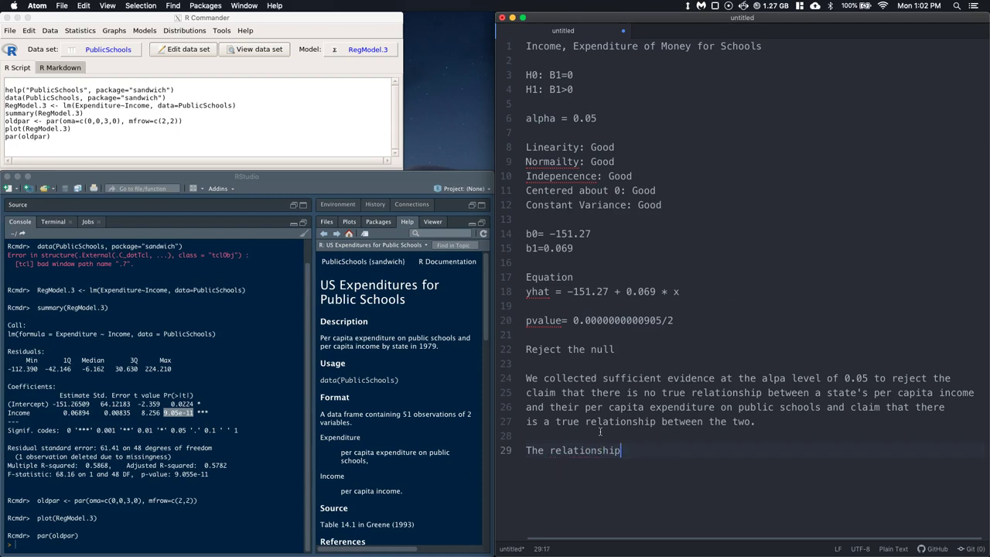
pyautogui.write(' was found to be that fo')
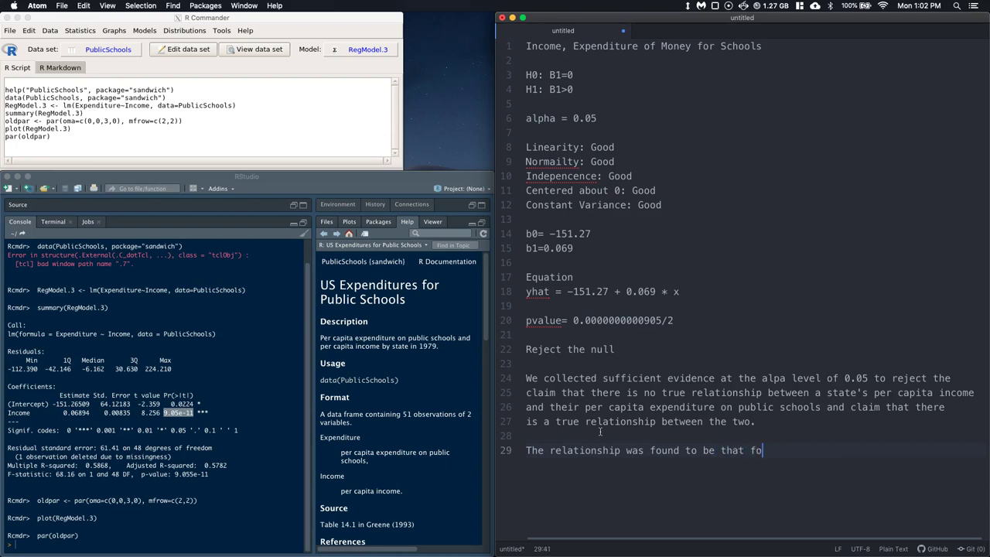
pyautogui.write('r every 1 addiontal dollar')
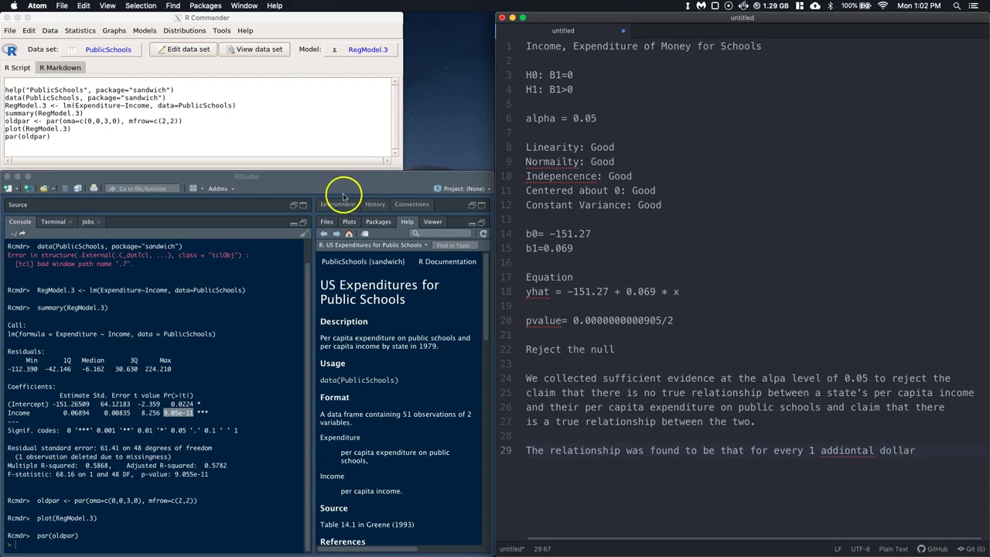
# - Switch to R Commander, view the PublicSchools data set and place its window over the script area to check the variables
pyautogui.click(315, 132)
pyautogui.click(259, 49)
pyautogui.moveTo(433, 106); pyautogui.dragTo(374, 62)
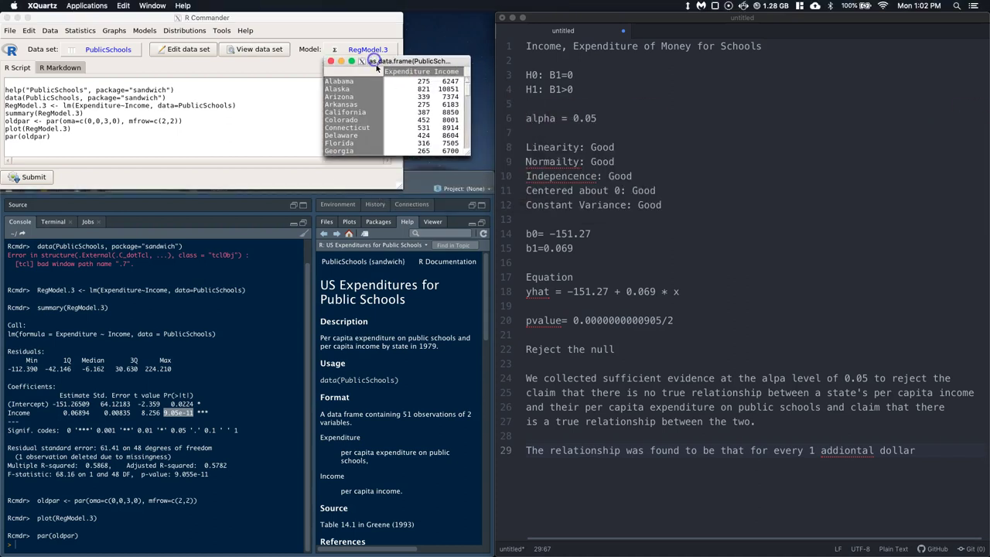
# - Back in the Atom notes, append "of" after "dollar" and correct the misspelled "addiontal" to "additional"
pyautogui.click(928, 450)
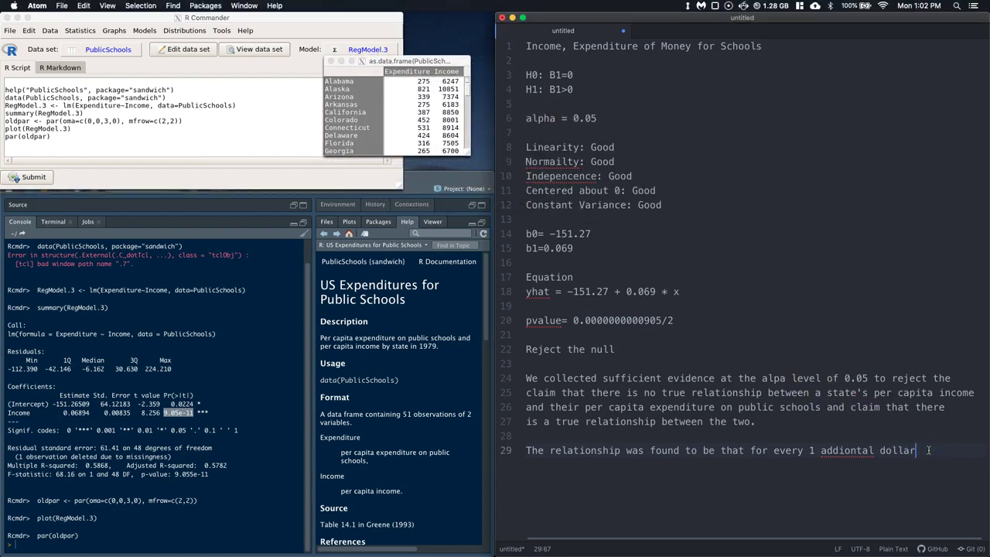
pyautogui.write('of')
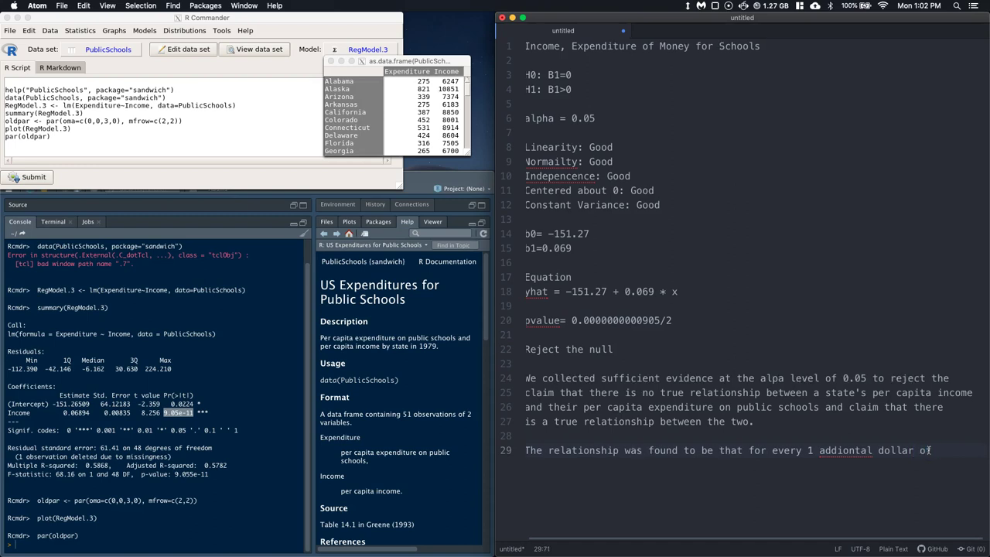
pyautogui.rightClick(861, 450)
pyautogui.click(847, 452)
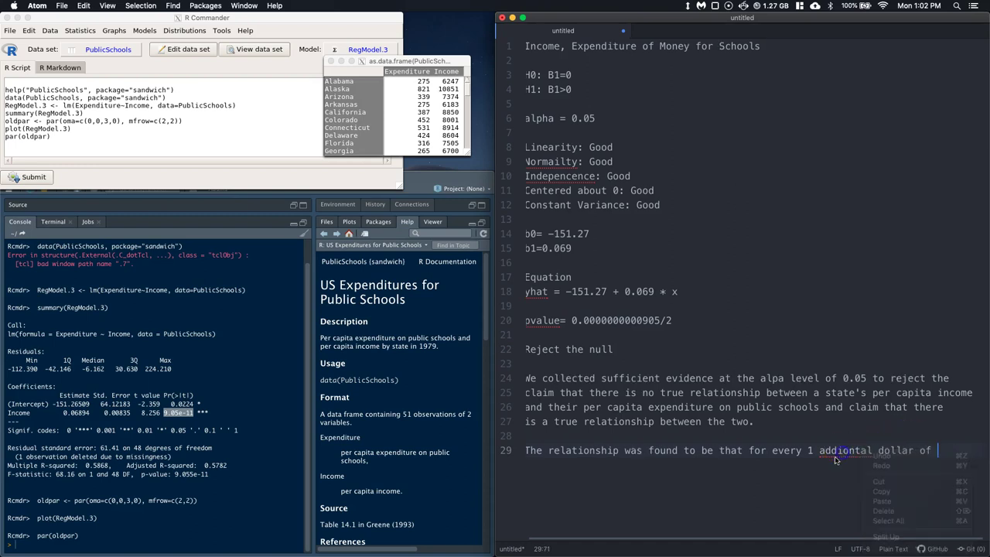
pyautogui.press('BackSpace')
pyautogui.write('tio')
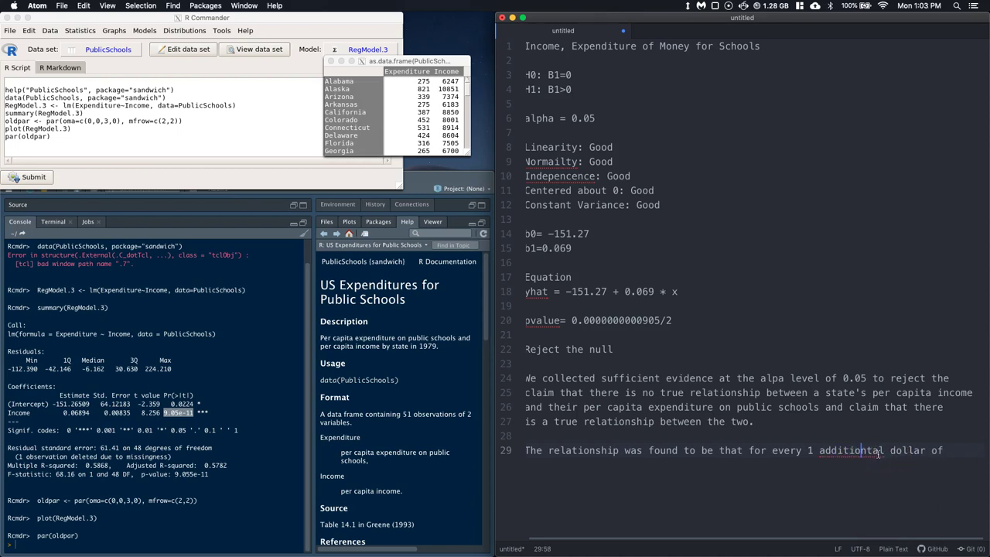
pyautogui.press('BackSpace')
pyautogui.click(965, 473)
# - Continue the relationship sentence on a new line with "income the expenditure"
pyautogui.press('Return')
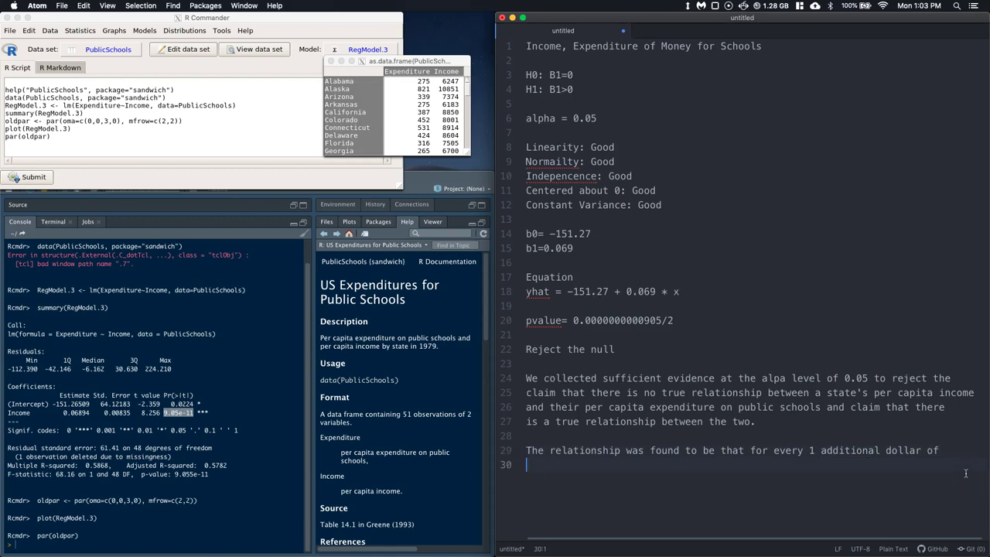
pyautogui.write('income ')
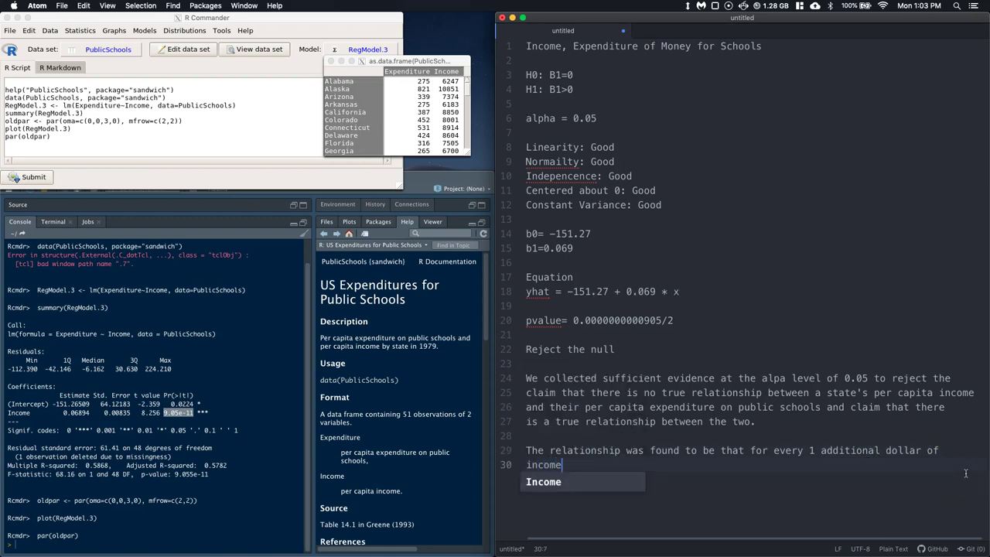
pyautogui.write('the ')
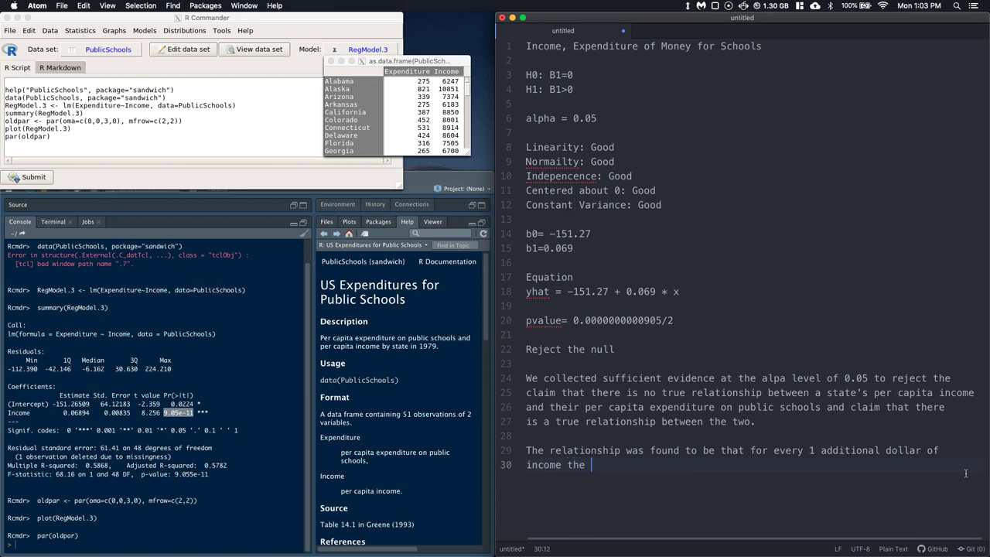
pyautogui.write('expe')
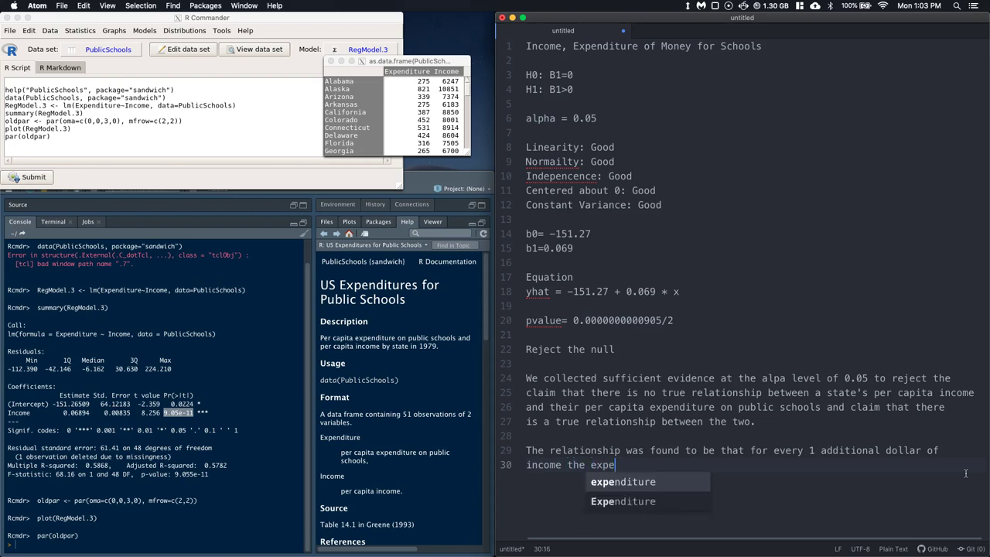
pyautogui.write('ndi')
pyautogui.press('Tab')
pyautogui.press('BackSpace')
pyautogui.press('BackSpace')
pyautogui.press('BackSpace')
pyautogui.press('BackSpace')
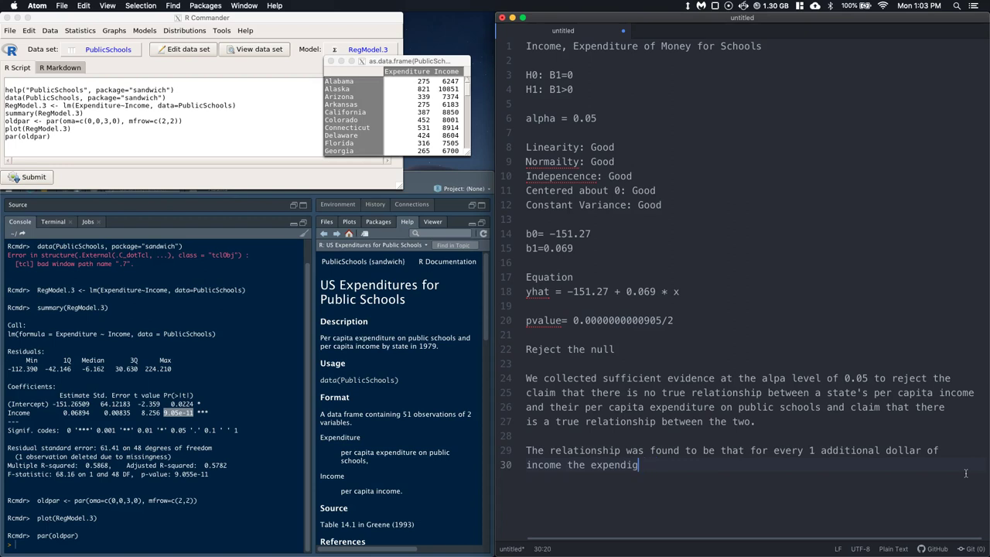
pyautogui.write('ture ')
# - Continue the relationship sentence after "expenditure" with "on public schools", correcting the misspelled "shools"
pyautogui.write('of')
pyautogui.write(' p')
pyautogui.press('BackSpace')
pyautogui.write('publi')
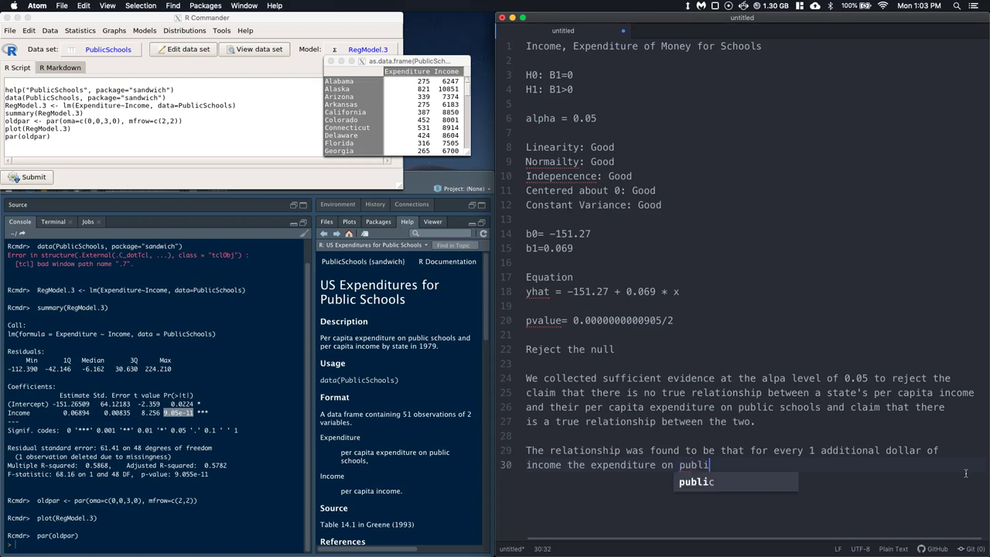
pyautogui.write('c shools was')
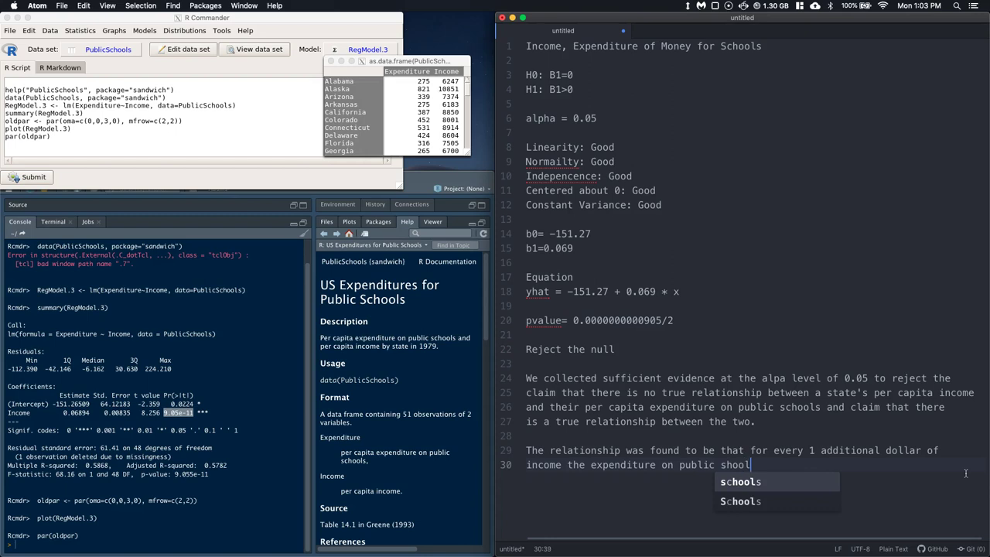
pyautogui.press('BackSpace')
pyautogui.press('BackSpace')
pyautogui.press('BackSpace')
pyautogui.press('BackSpace')
pyautogui.press('BackSpace')
pyautogui.press('BackSpace')
pyautogui.press('BackSpace')
pyautogui.press('BackSpace')
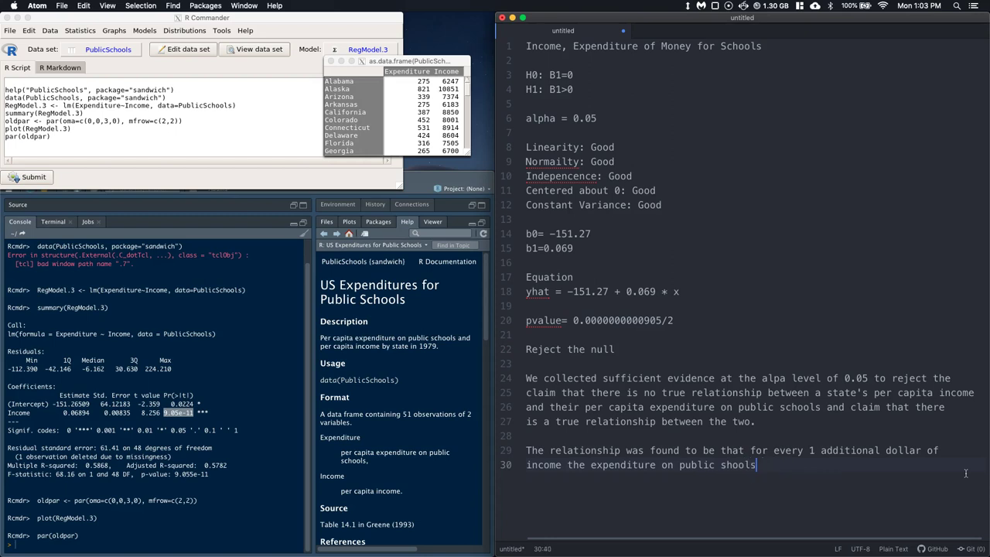
pyautogui.write('choo')
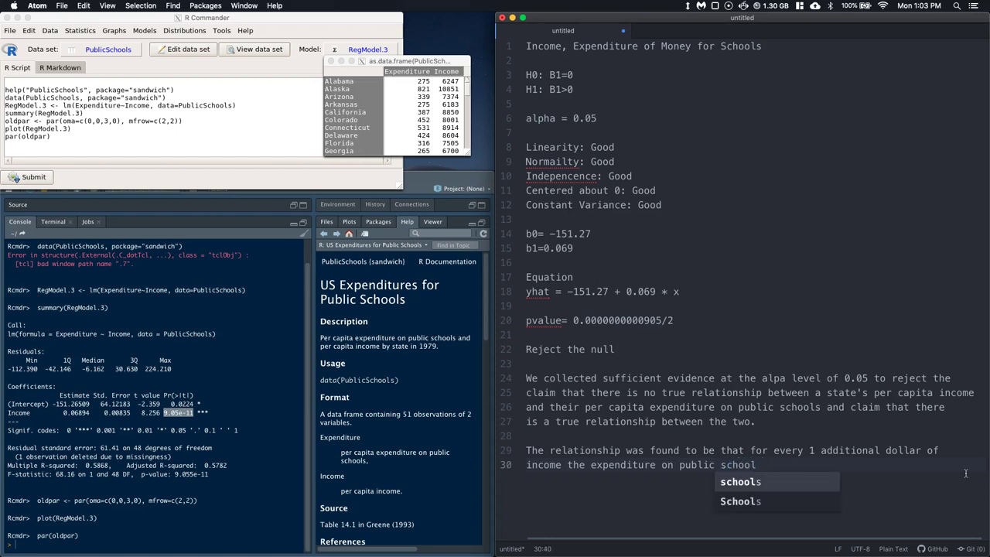
pyautogui.write('ls s')
# - Finish the relationship sentence with "is predicted to increase by" and "$0.069." on a new line
pyautogui.write('is ')
pyautogui.write('pre')
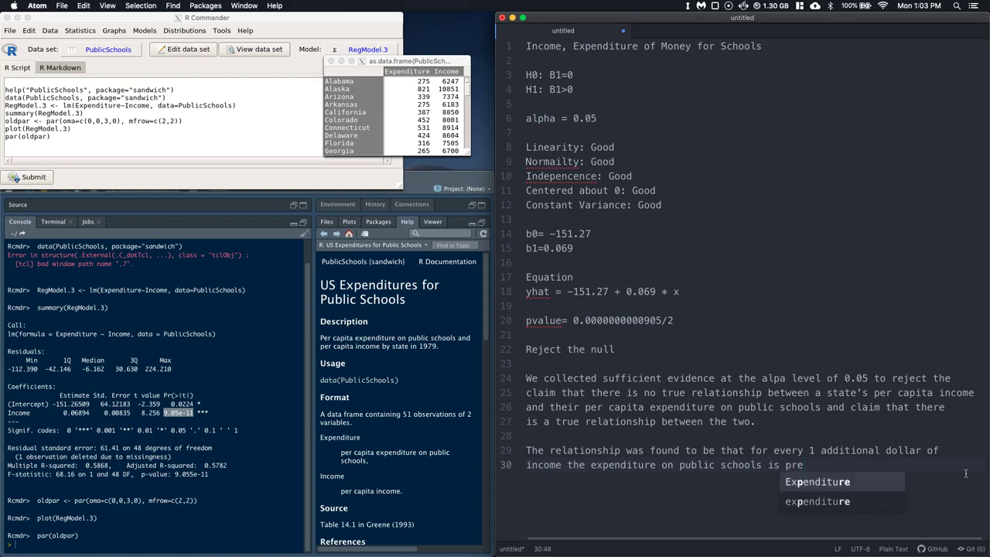
pyautogui.write('dicted to increase by')
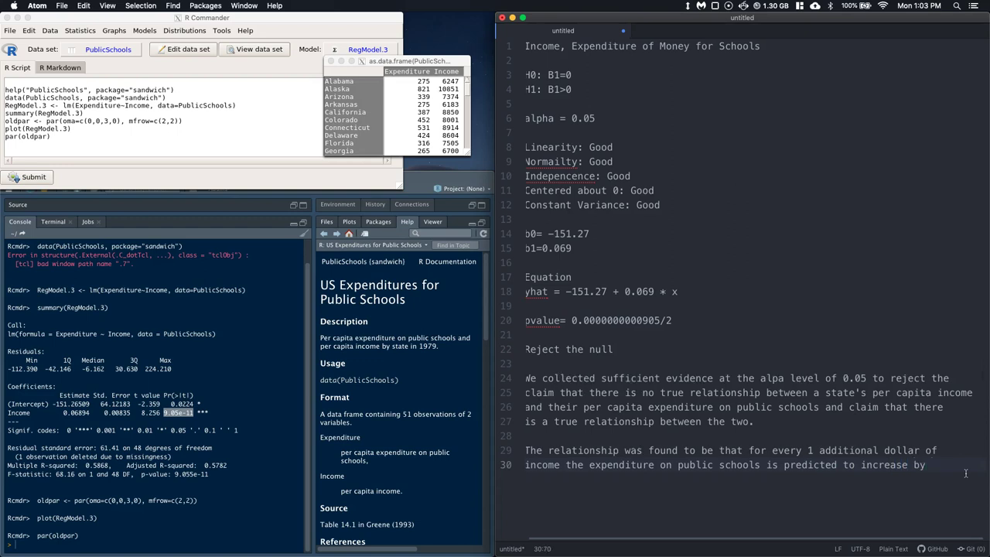
pyautogui.press('Return')
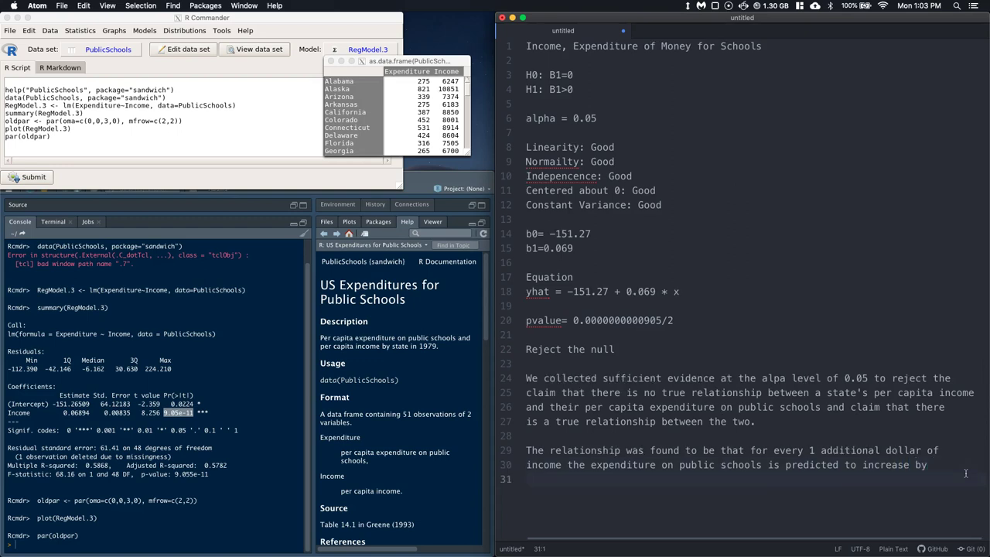
pyautogui.write('0.069')
pyautogui.click(529, 479)
pyautogui.write('$')
pyautogui.moveTo(820, 473); pyautogui.dragTo(570, 480)
pyautogui.write('.')
# - Add a new paragraph after a blank line reading "This model explained only about 57.8% of the variability in the data."
pyautogui.press('Return')
pyautogui.press('Return')
pyautogui.write('This model')
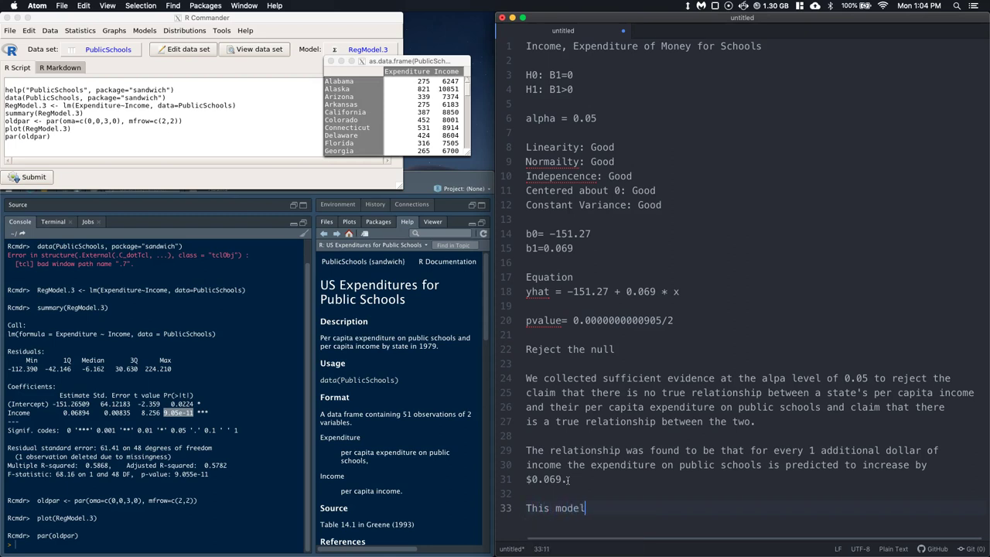
pyautogui.write(' exl')
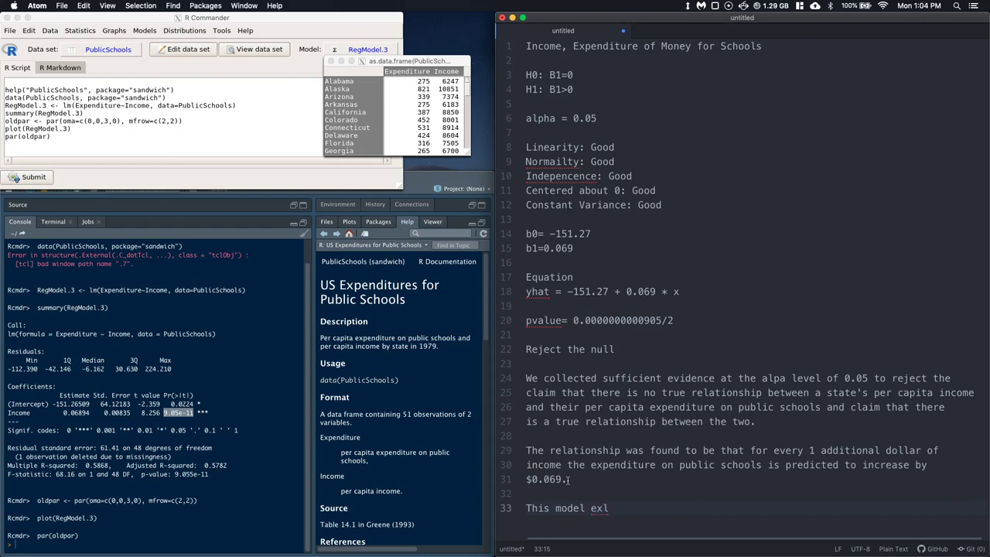
pyautogui.press('BackSpace')
pyautogui.write('p')
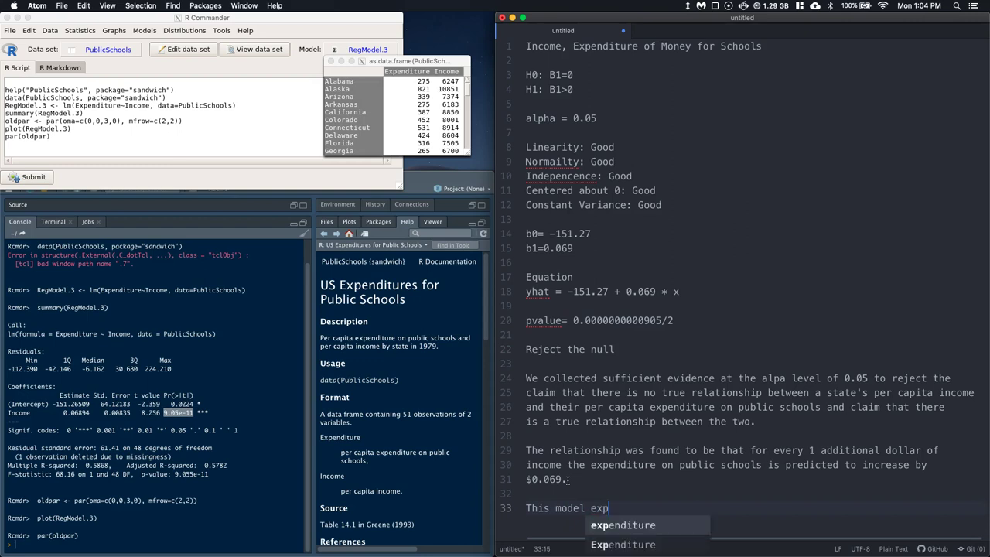
pyautogui.write('lained only about')
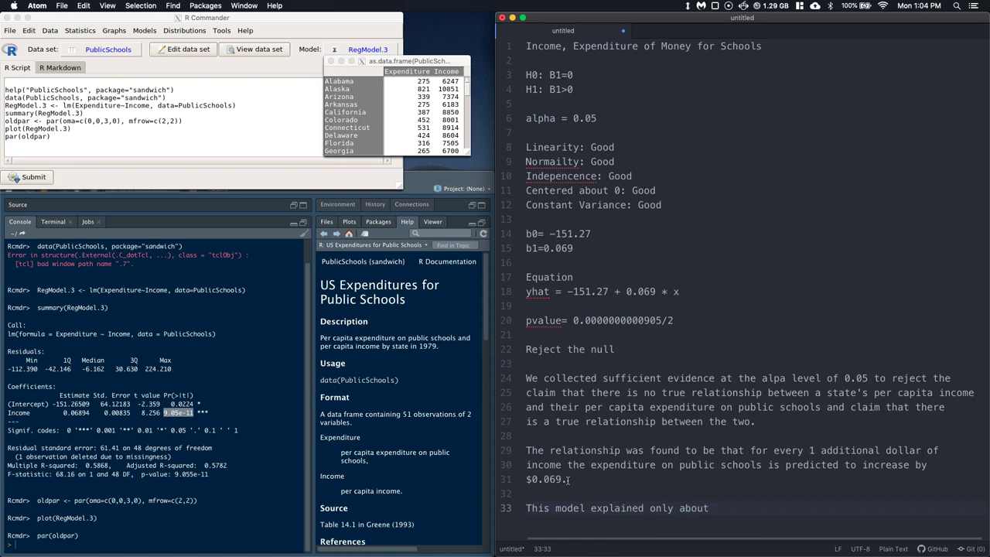
pyautogui.write(' 57.8% of the varia')
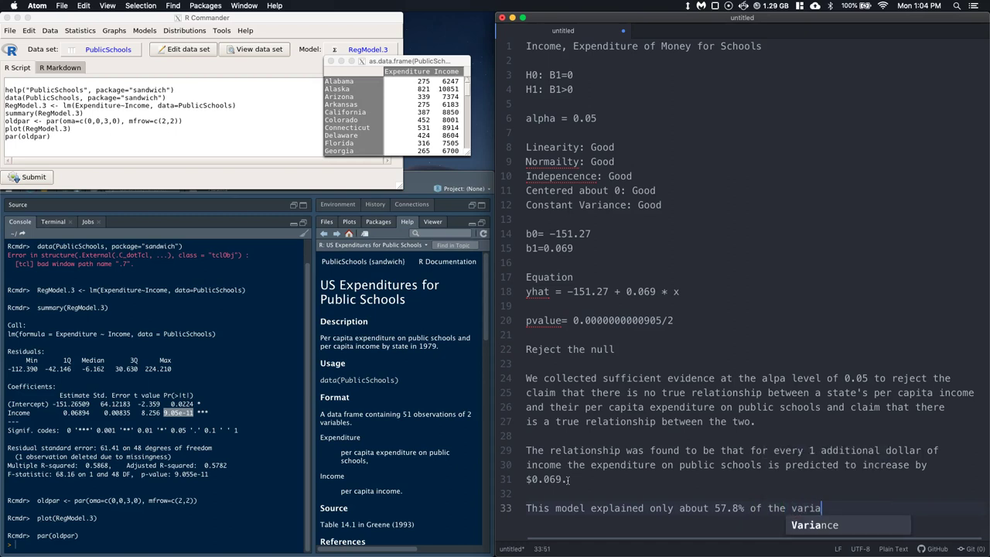
pyautogui.write('bility in the ')
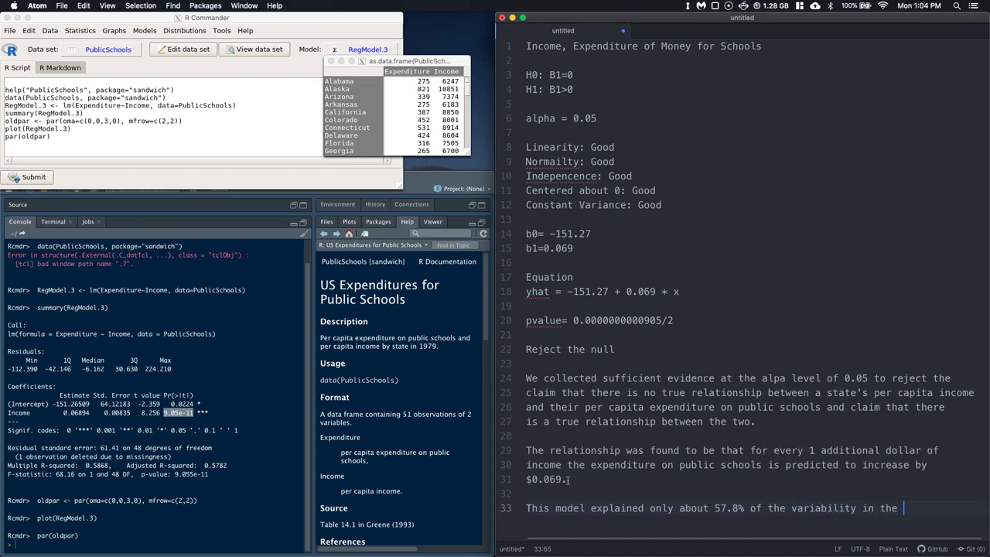
pyautogui.write('data.')
# - Add the sentence "This is not a very good model." on the next line
pyautogui.press('Return')
pyautogui.write('This nis not an very goo')
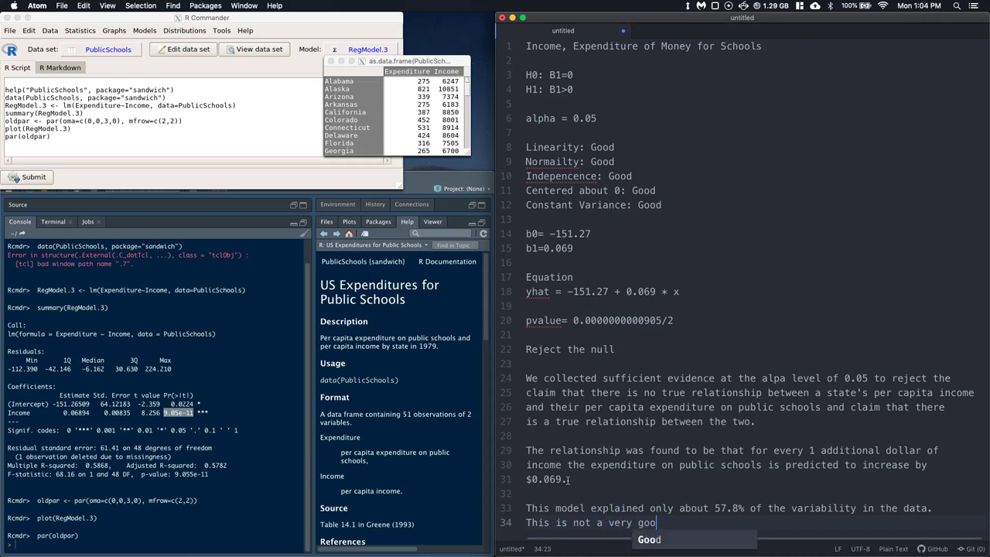
pyautogui.write('d model.')
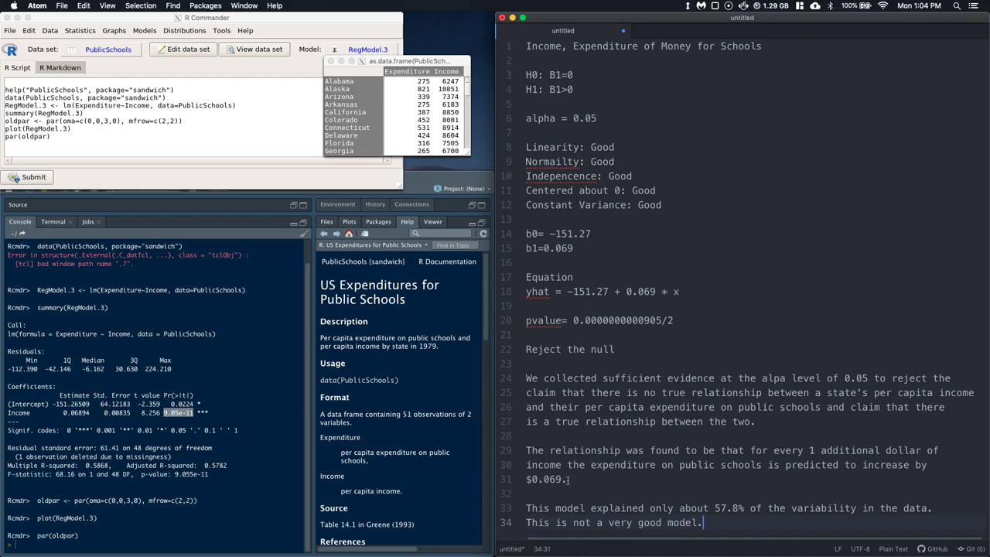
# - Switch to R Commander and create a scatterplot with Income as x-variable, Expenditure as y-variable and a least-squares line
pyautogui.click(243, 146)
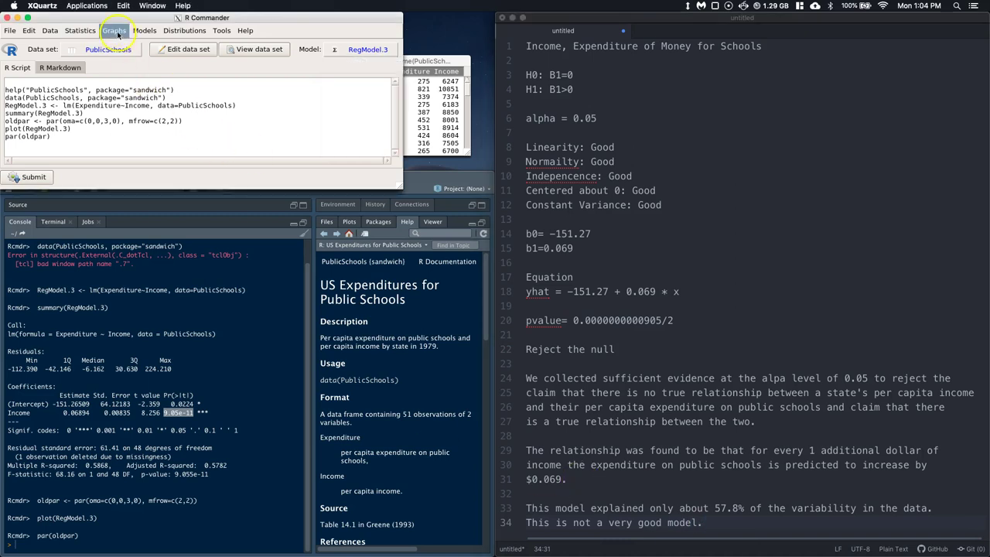
pyautogui.click(114, 30)
pyautogui.click(126, 164)
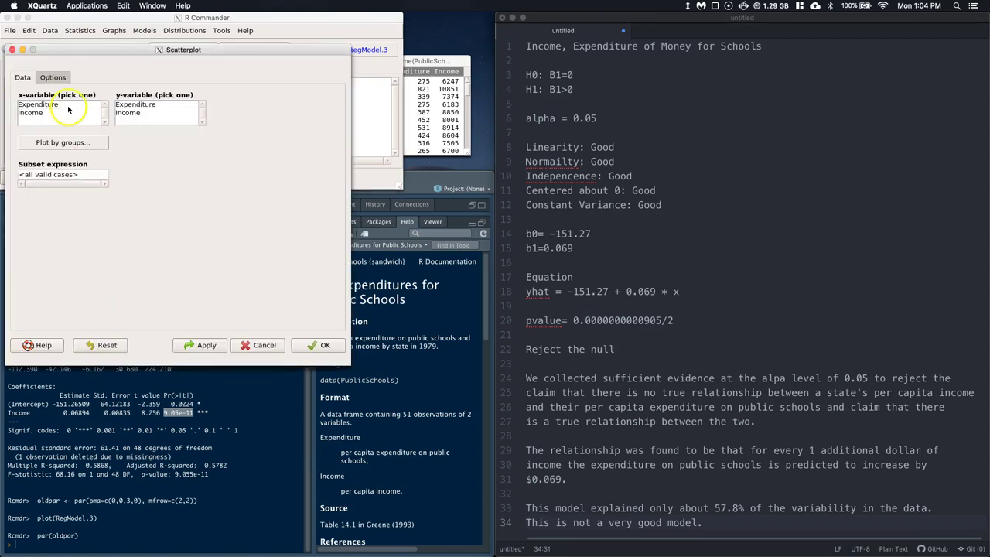
pyautogui.click(30, 113)
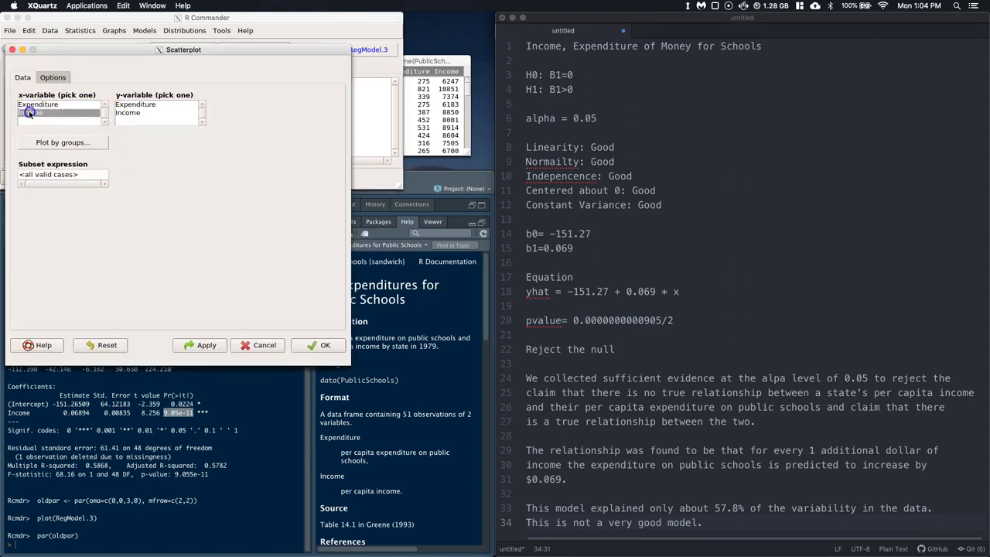
pyautogui.click(139, 105)
pyautogui.click(59, 77)
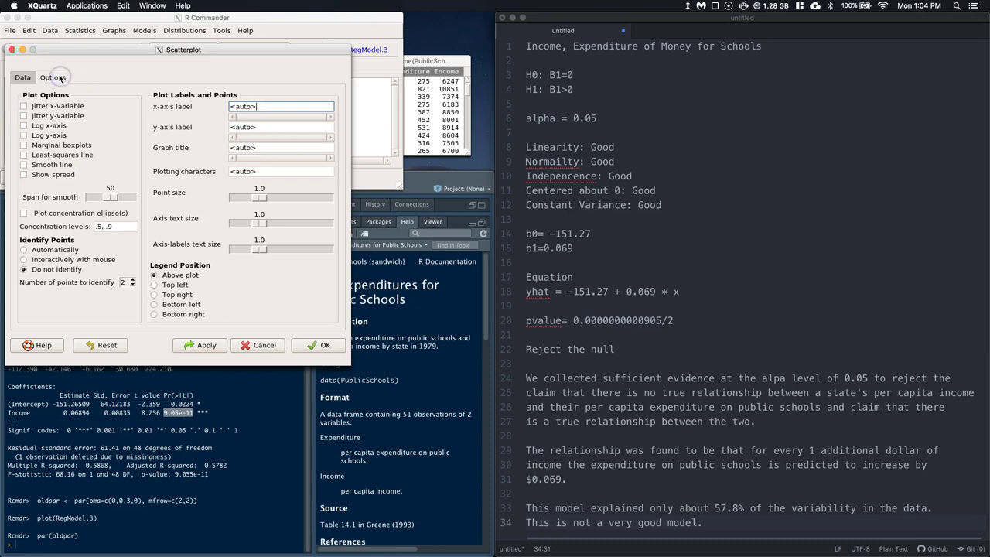
pyautogui.click(24, 154)
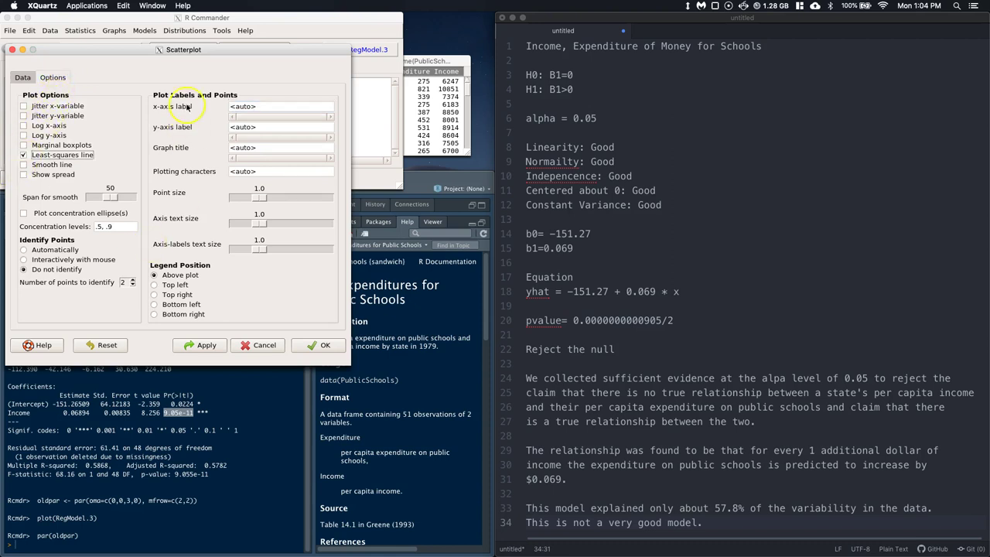
pyautogui.tripleClick(267, 107)
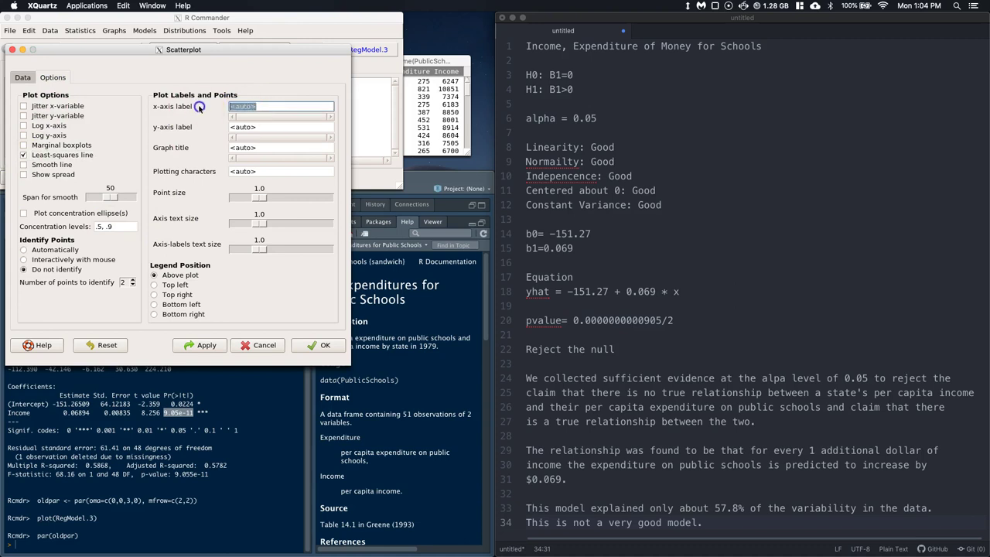
pyautogui.click(312, 348)
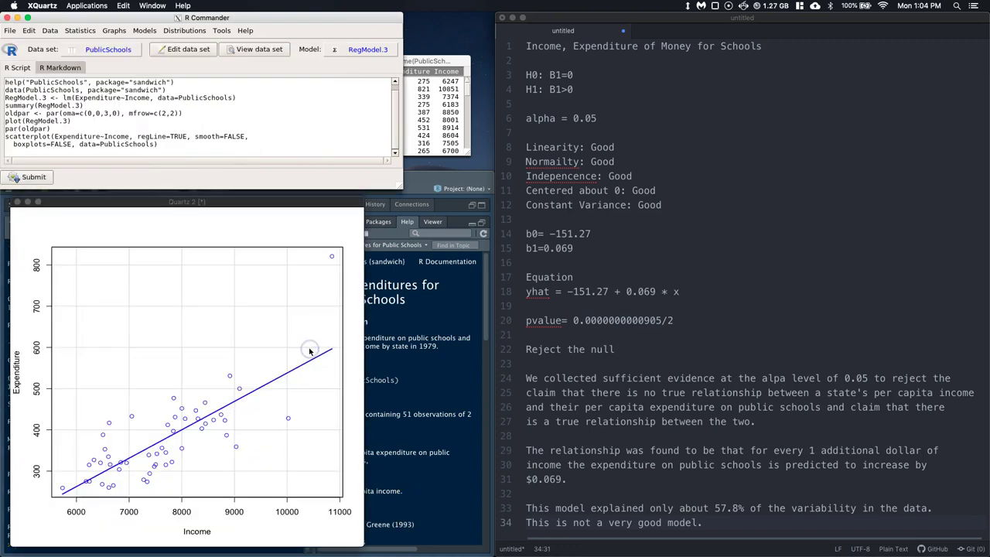
# - Move the scatterplot window off the console, examine how the points fit the line, and close the plot
pyautogui.click(215, 205)
pyautogui.moveTo(311, 173); pyautogui.dragTo(329, 60)
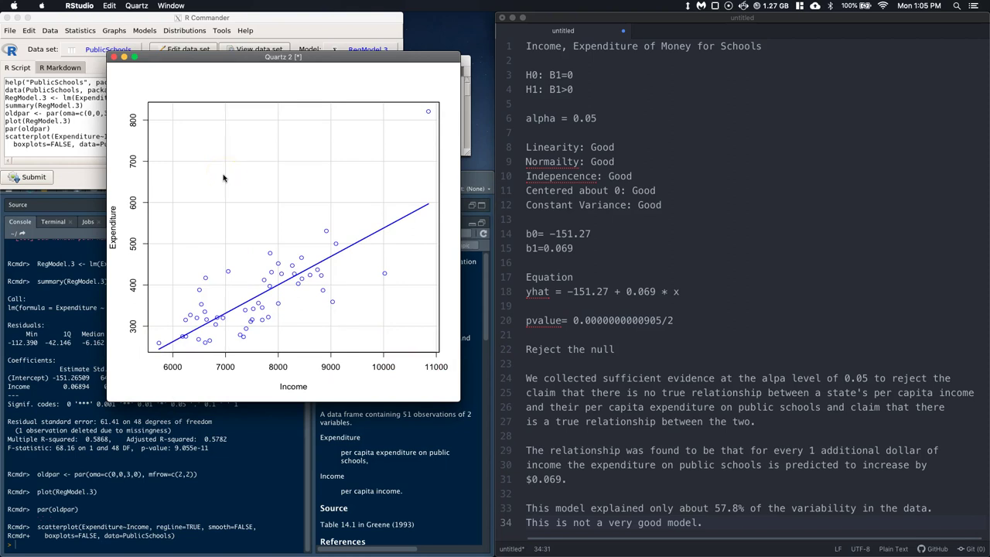
pyautogui.click(114, 58)
# - Return to the Atom notes and start a new paragraph with "We are 95% confident that for every additional dollar spent"
pyautogui.click(755, 529)
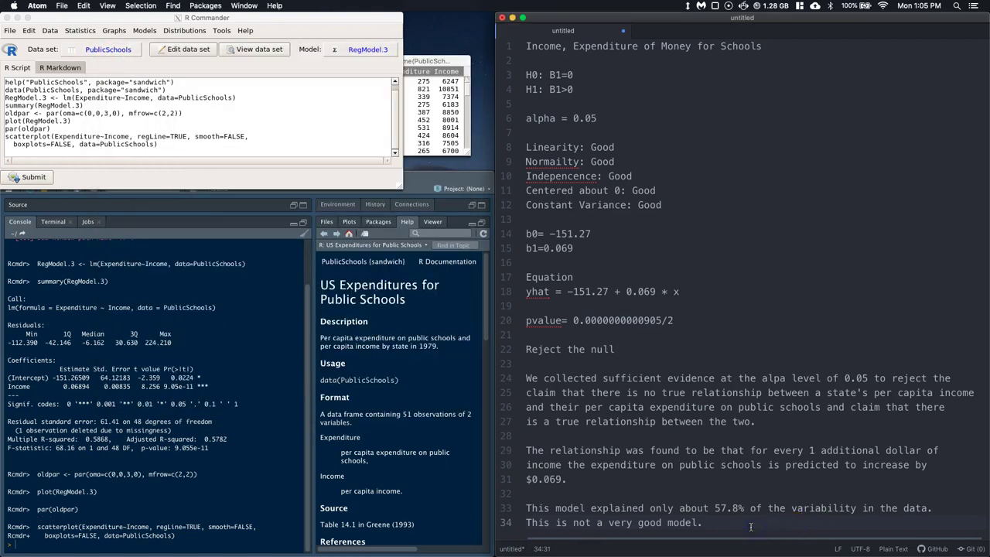
pyautogui.press('Return')
pyautogui.write('We are 95% confident that the')
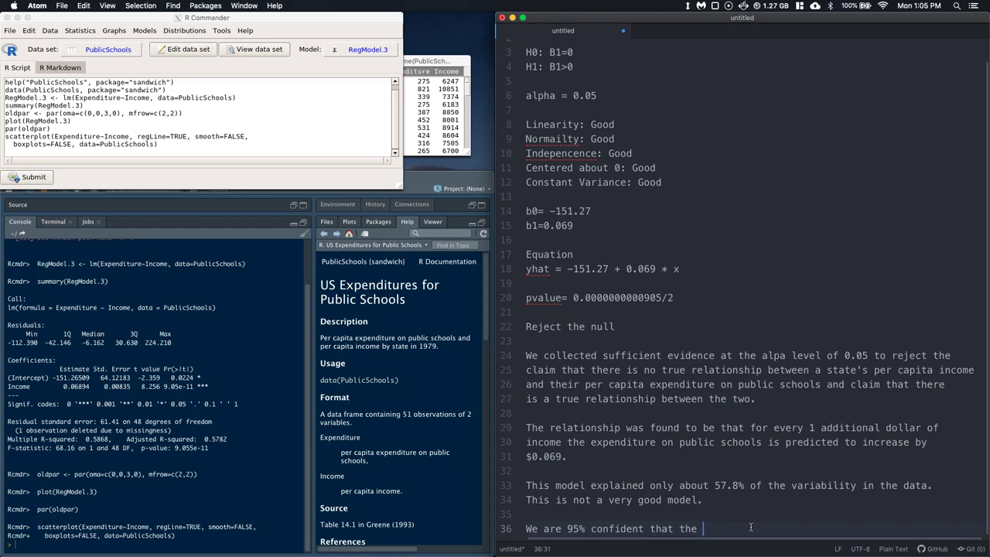
pyautogui.press('BackSpace')
pyautogui.press('BackSpace')
pyautogui.press('BackSpace')
pyautogui.press('BackSpace')
pyautogui.write('for every addional')
pyautogui.press('BackSpace')
pyautogui.press('BackSpace')
pyautogui.press('BackSpace')
pyautogui.press('BackSpace')
pyautogui.write('t')
pyautogui.press('Tab')
pyautogui.write('doll')
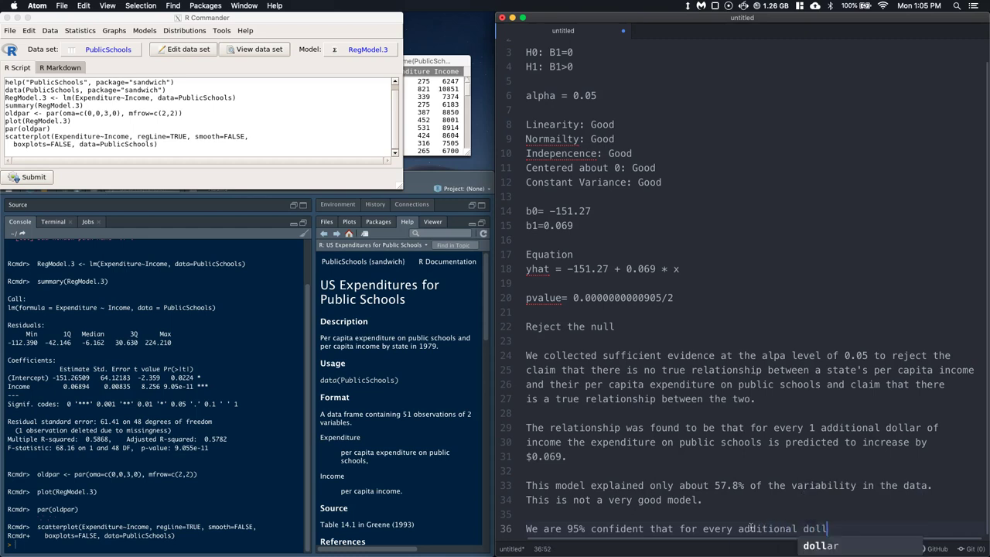
pyautogui.write('ar spent of')
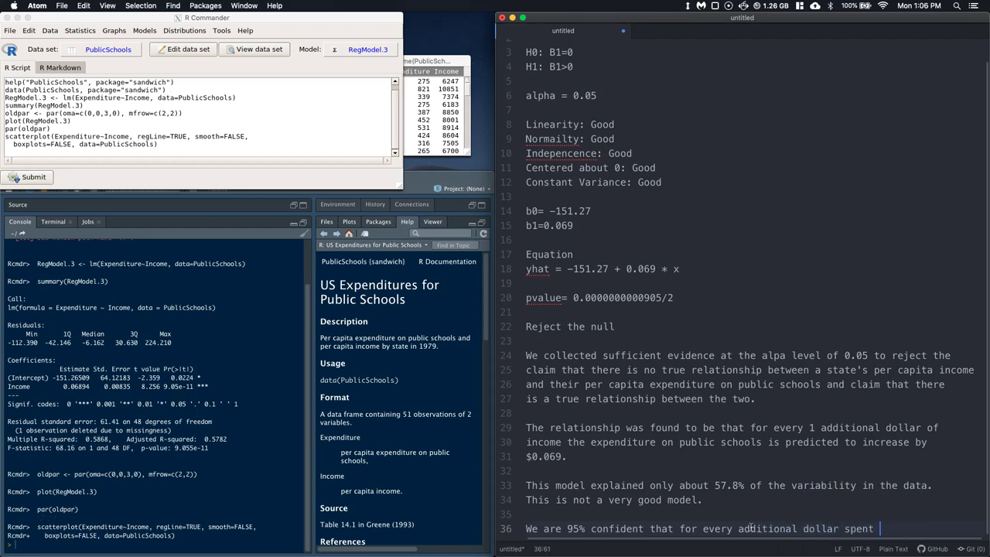
# - Replace "spent" with "of per capita Income" and continue the sentence on a new line with "in a state"
pyautogui.press('BackSpace')
pyautogui.press('BackSpace')
pyautogui.write('n')
pyautogui.press('BackSpace')
pyautogui.press('BackSpace')
pyautogui.press('BackSpace')
pyautogui.press('BackSpace')
pyautogui.press('BackSpace')
pyautogui.press('BackSpace')
pyautogui.press('BackSpace')
pyautogui.press('BackSpace')
pyautogui.write('of per capita Incomein')
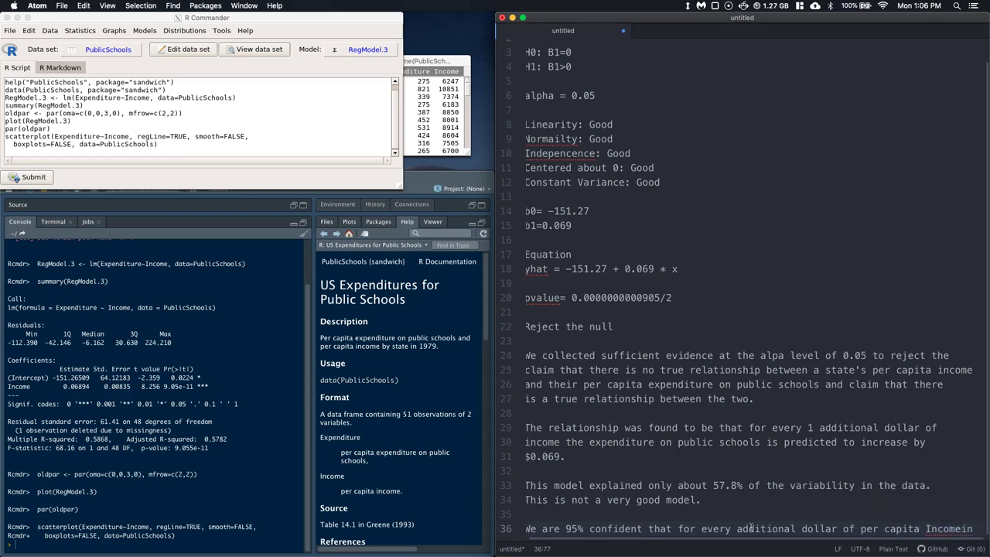
pyautogui.press('BackSpace')
pyautogui.press('Return')
pyautogui.write('in a state ')
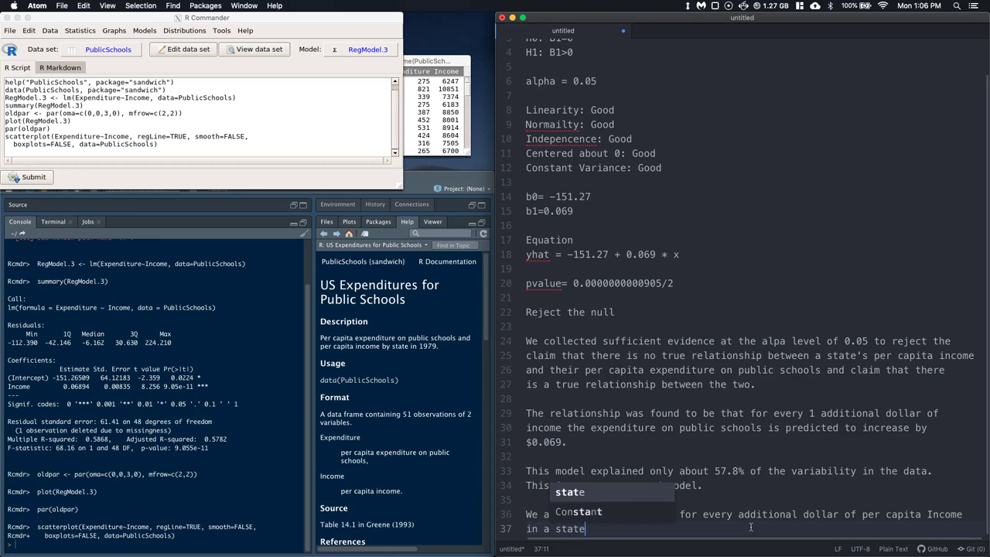
# - Continue the confidence sentence with "the true mean amount spent on public schools will increase" and "by at least" on a new line
pyautogui.write('the true mean amount spent on')
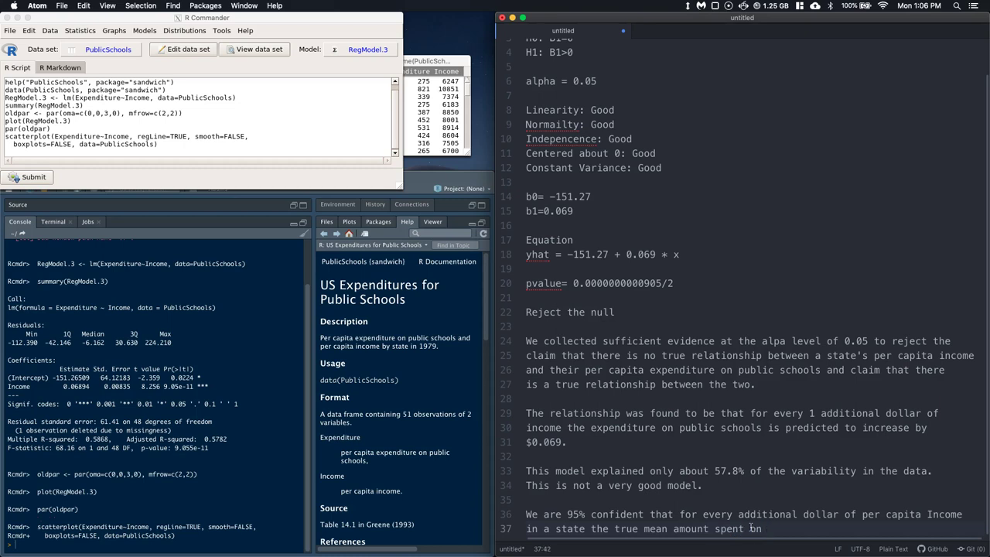
pyautogui.write(' publi')
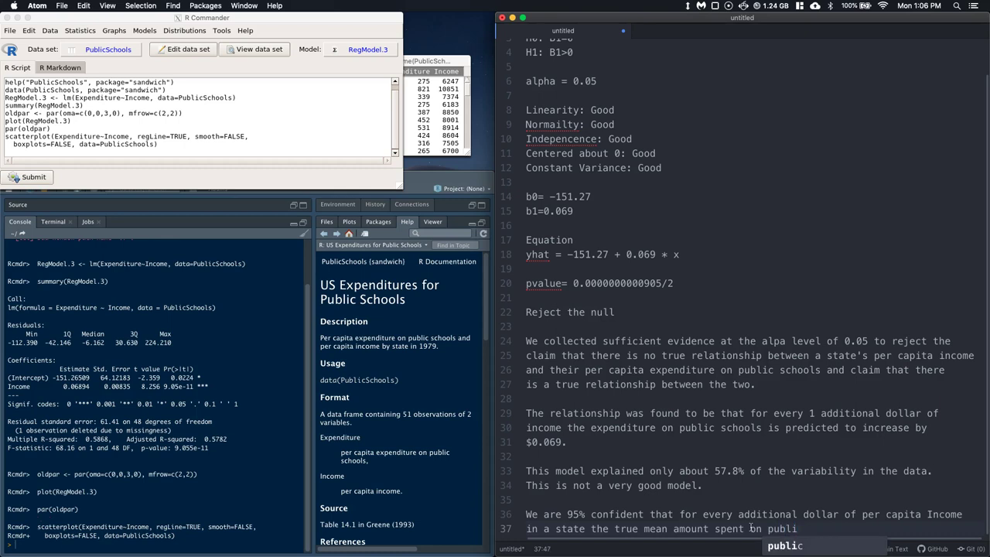
pyautogui.write('c s')
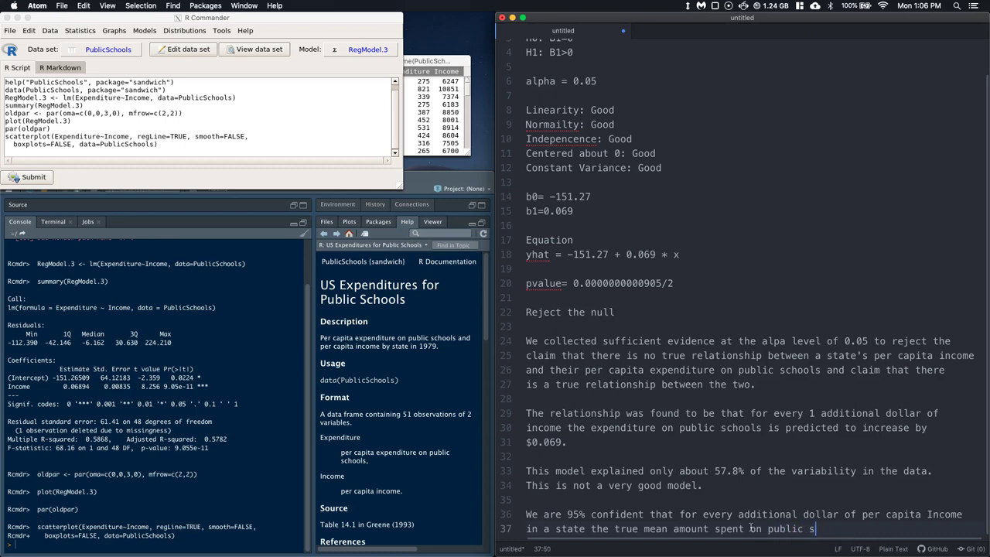
pyautogui.write('chools will increase')
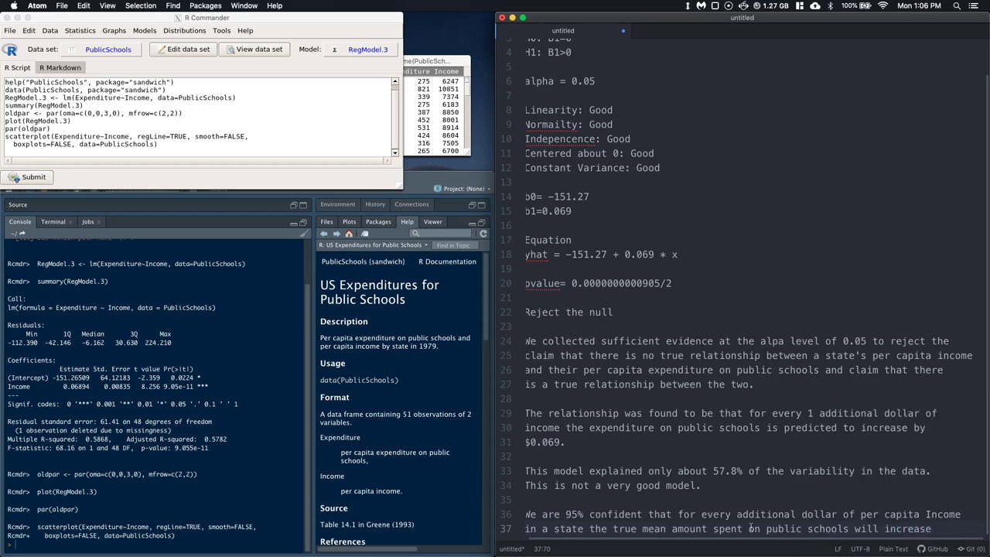
pyautogui.press('Return')
pyautogui.write('b')
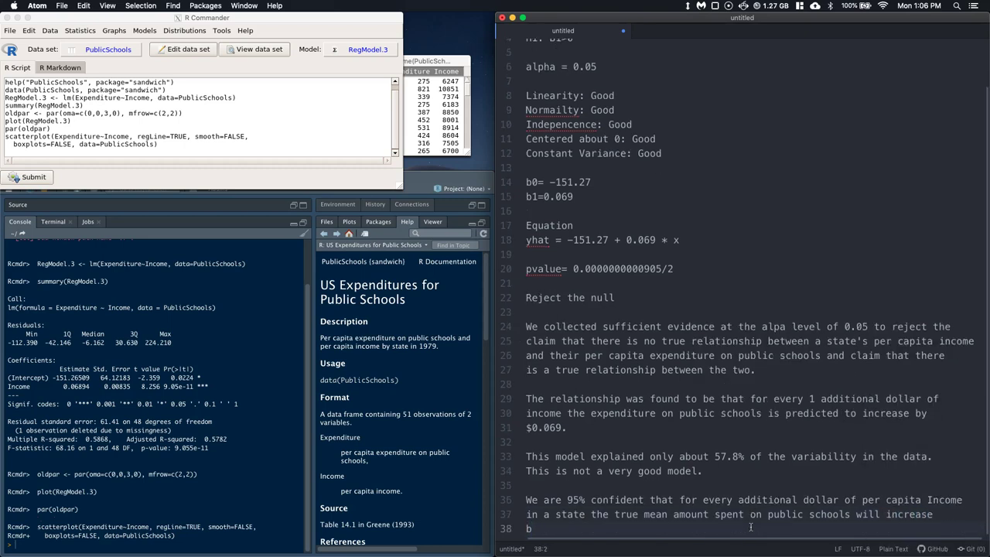
pyautogui.write('y at least')
pyautogui.click(34, 544)
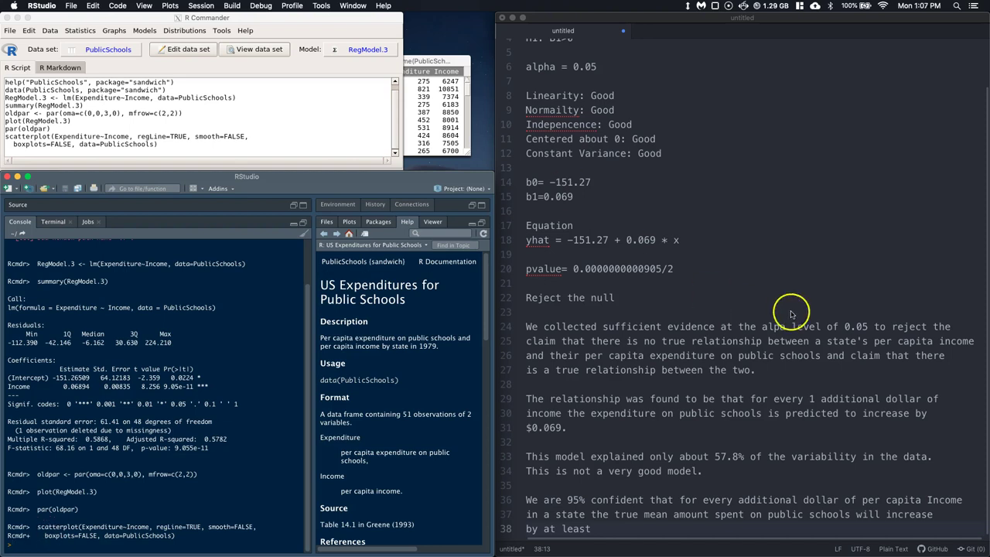
pyautogui.scroll(3, 776, 298)
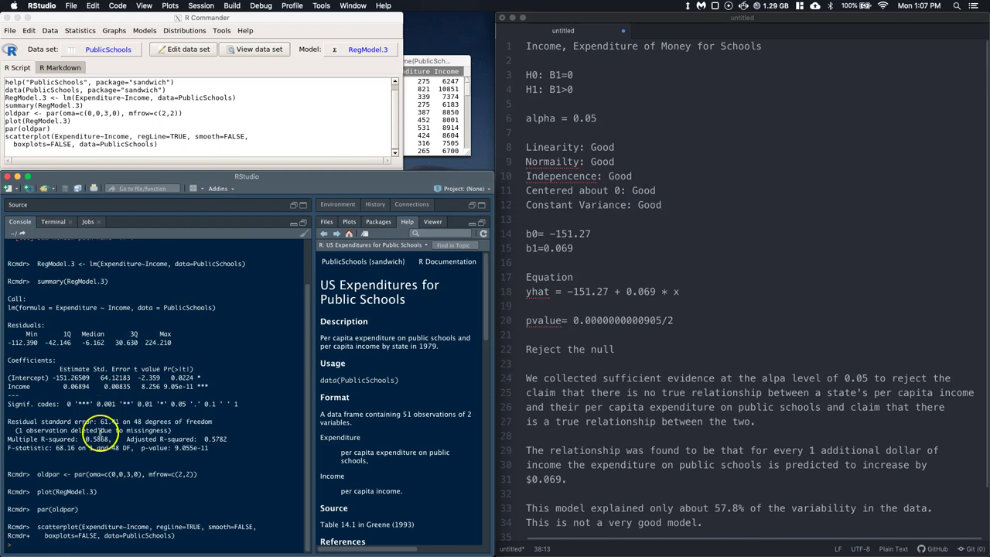
pyautogui.scroll(-3, 592, 178)
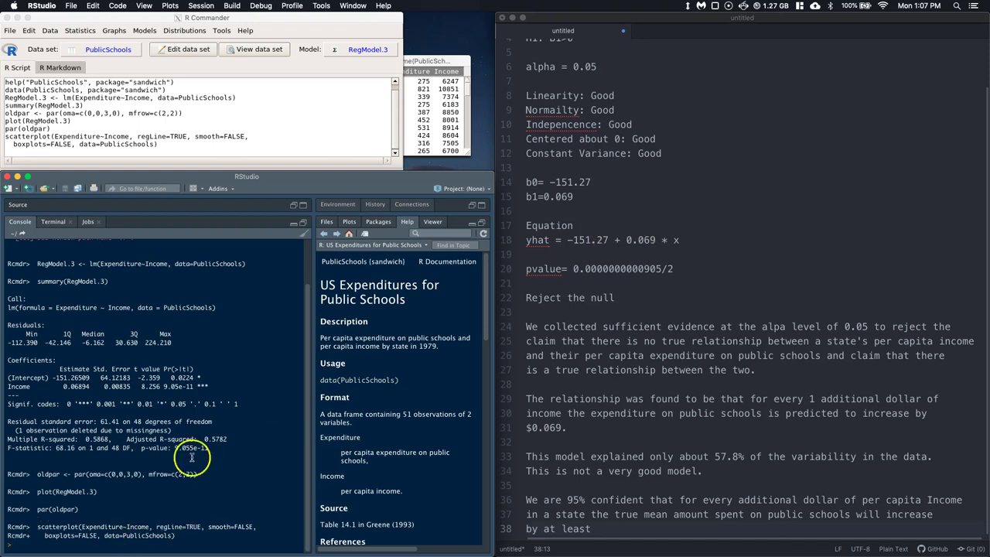
# - Add a "CB" heading below the yhat equation in the Atom notes, with an empty line under it
pyautogui.click(704, 157)
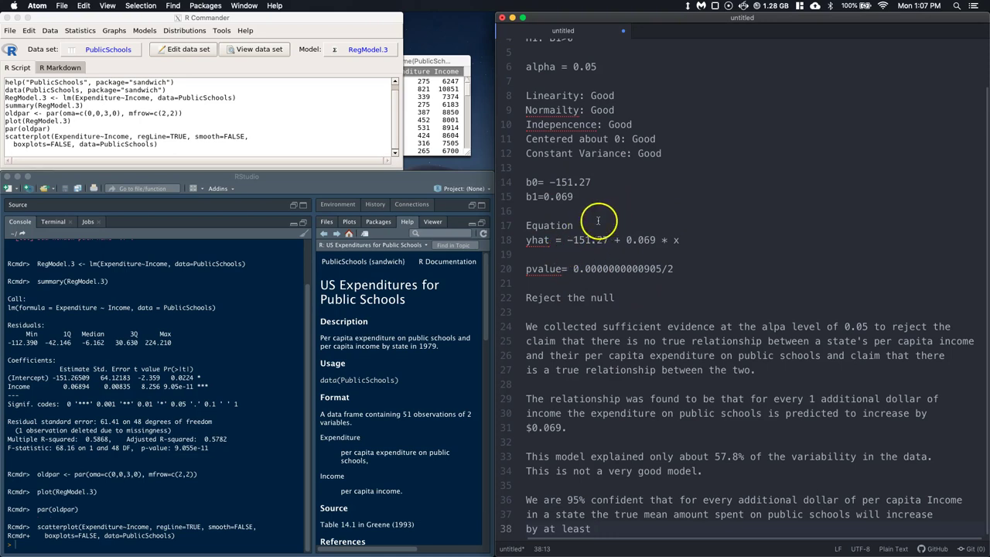
pyautogui.click(692, 244)
pyautogui.press('Return')
pyautogui.press('Return')
pyautogui.write('CB')
pyautogui.press('BackSpace')
pyautogui.write('B')
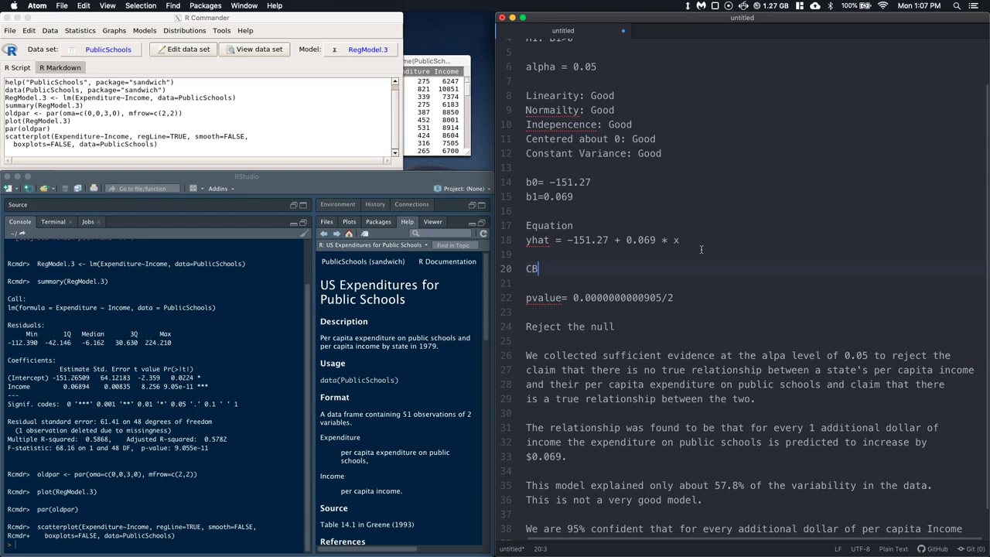
pyautogui.press('Return')
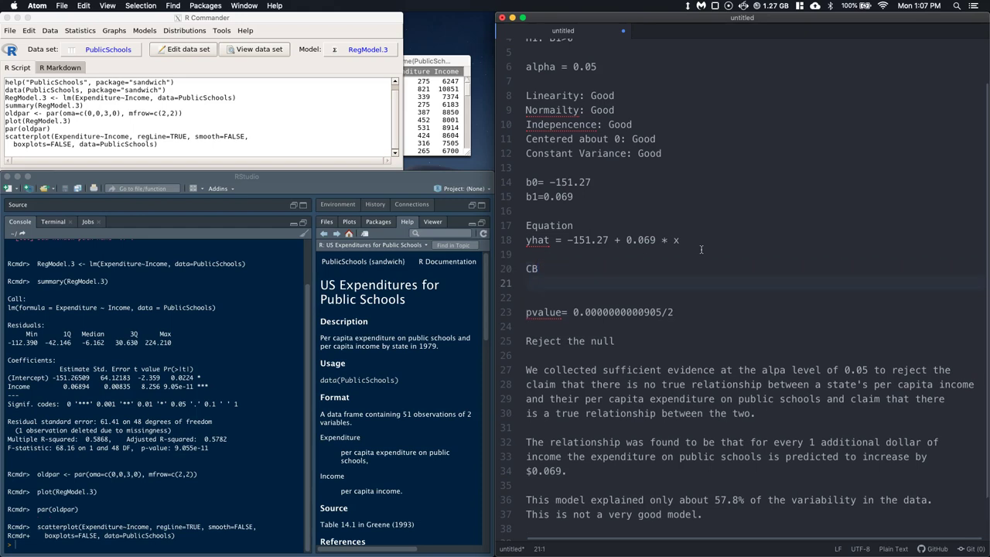
# - Begin the CB formula with "=0.069 +", copying the slope value from the b1 line
pyautogui.write('=')
pyautogui.moveTo(634, 195); pyautogui.dragTo(545, 197)
pyautogui.press('super+c')
pyautogui.click(542, 283)
pyautogui.press('super+v')
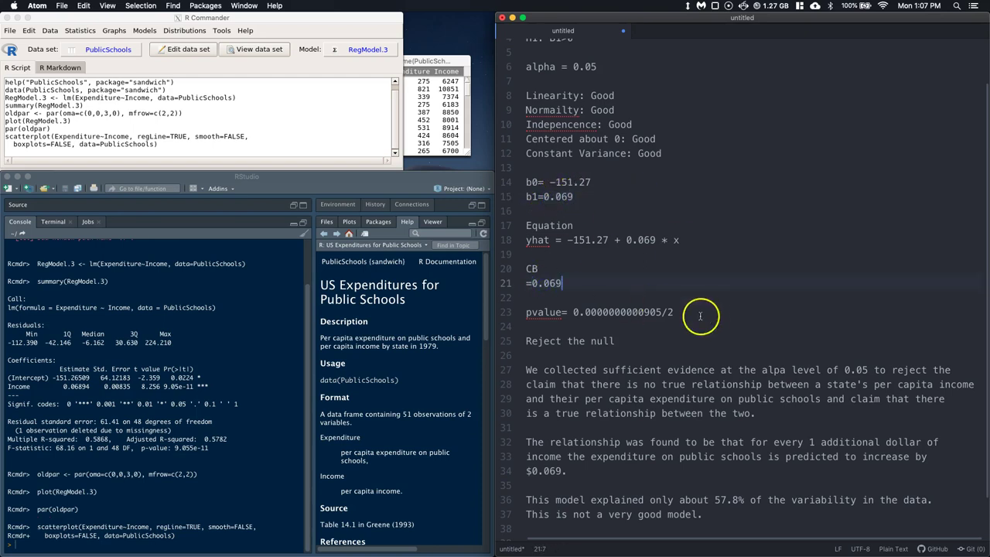
pyautogui.write('+')
# - Copy the Income standard error 0.00835 from the RStudio console into the CB formula and follow it with "* tcrit"
pyautogui.click(215, 141)
pyautogui.click(102, 391)
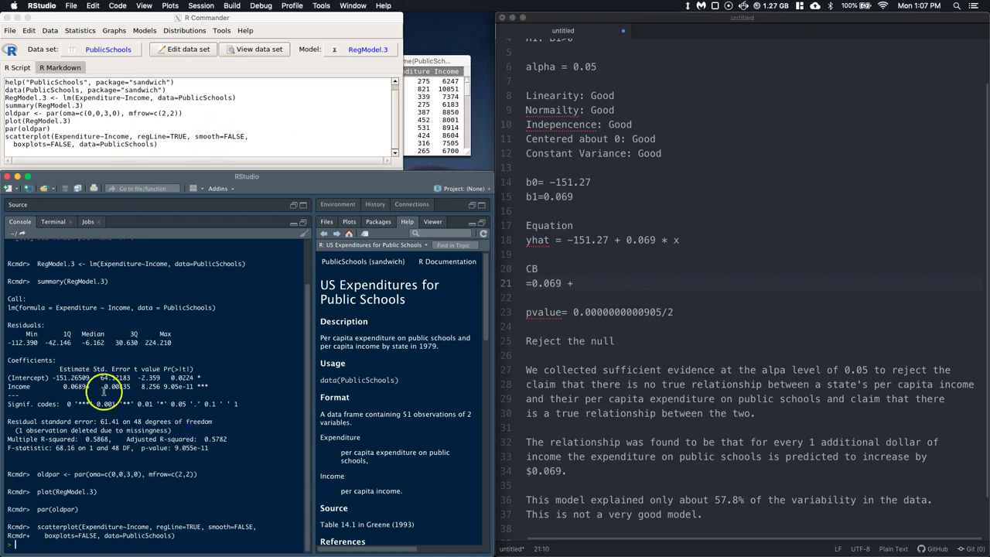
pyautogui.moveTo(102, 390); pyautogui.dragTo(132, 387)
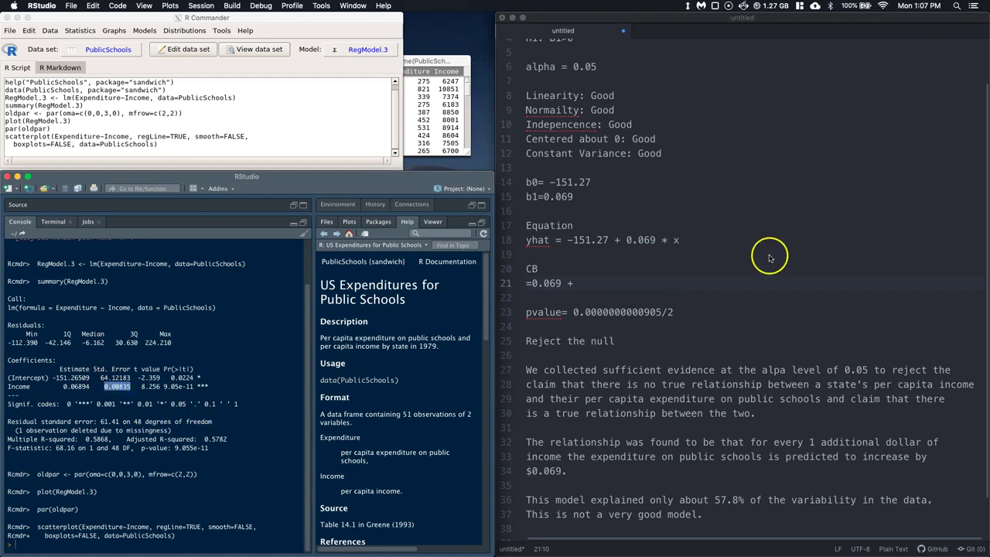
pyautogui.click(586, 284)
pyautogui.press('super+v')
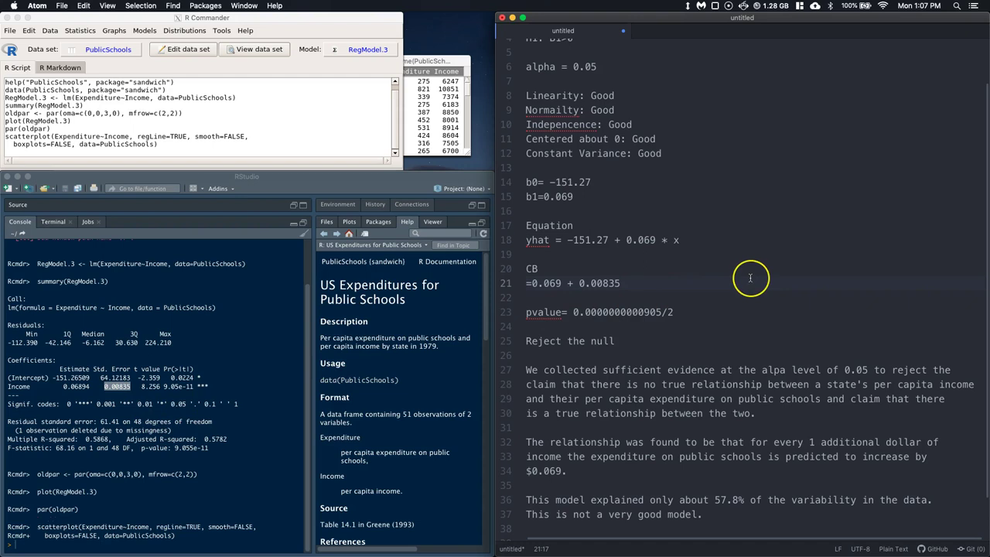
pyautogui.write('* tcrit')
# - Compute the lower-tail t quantile in R Commander for probability 0.05 with 48 degrees of freedom
pyautogui.click(214, 43)
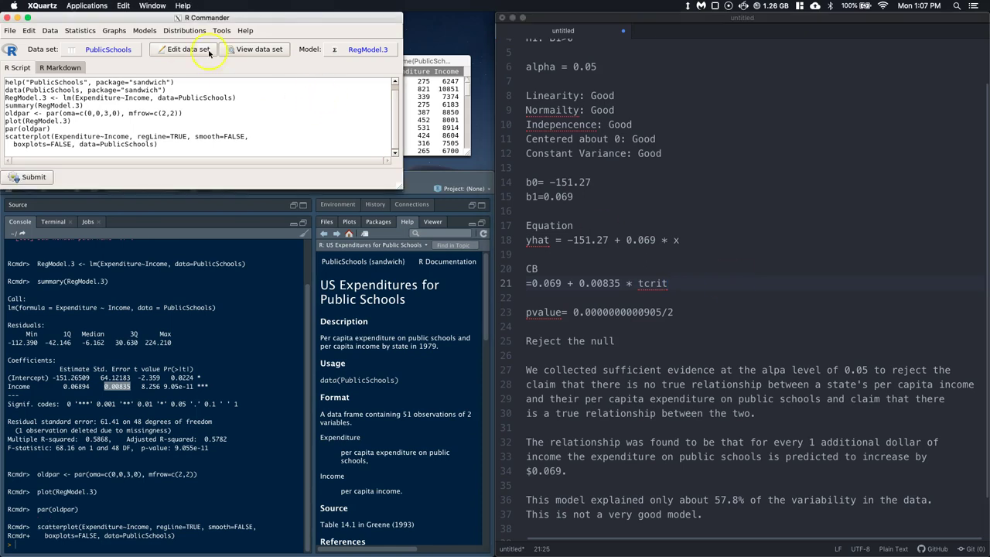
pyautogui.click(190, 33)
pyautogui.moveTo(205, 56)
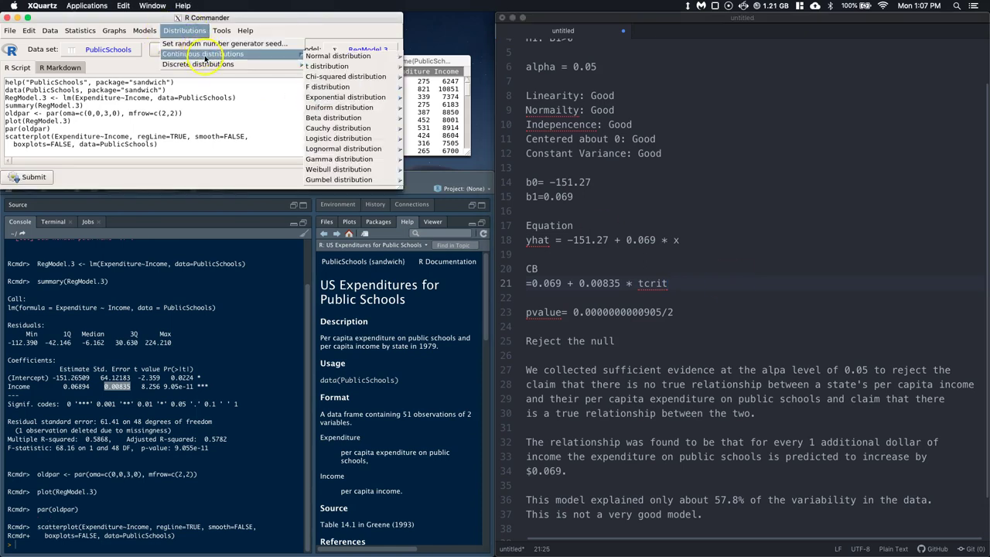
pyautogui.moveTo(334, 69)
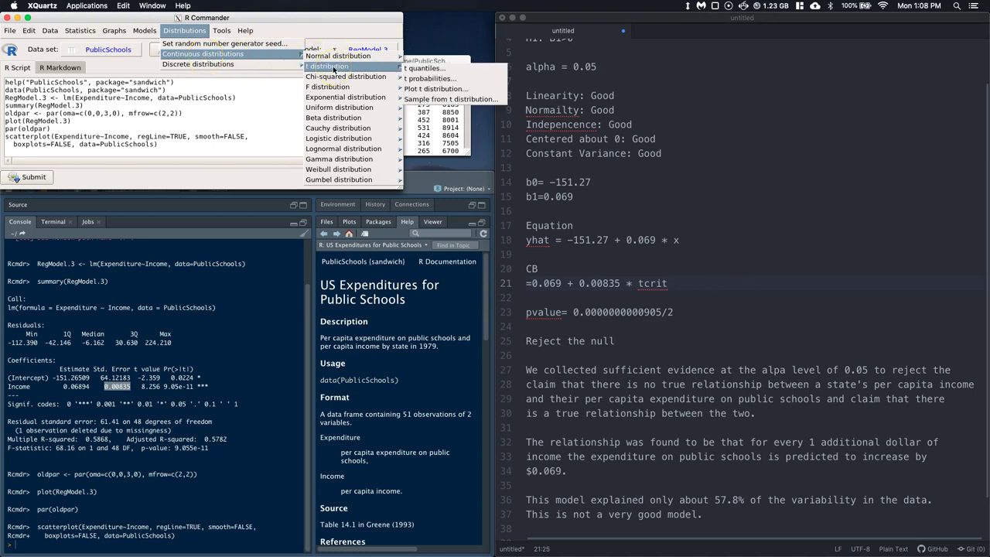
pyautogui.click(422, 70)
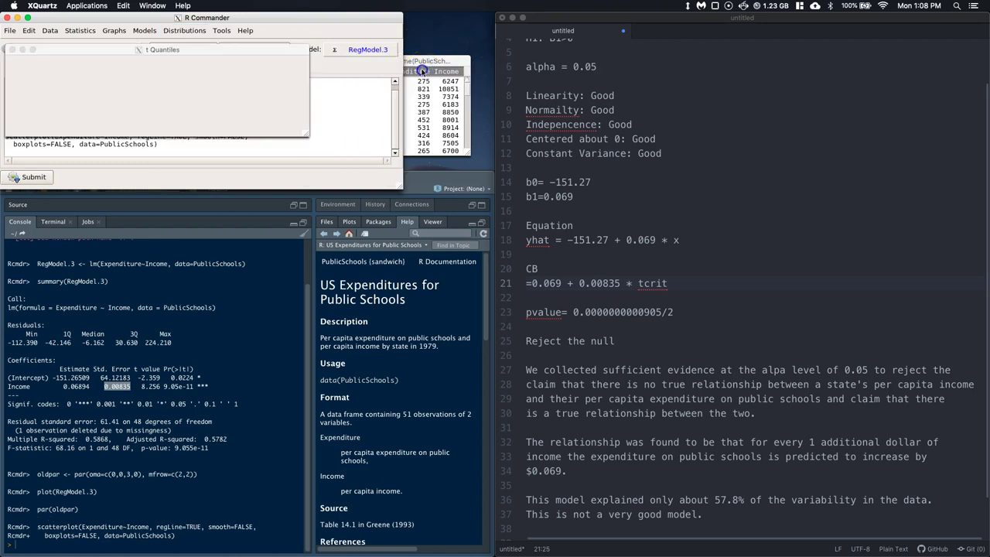
pyautogui.click(99, 68)
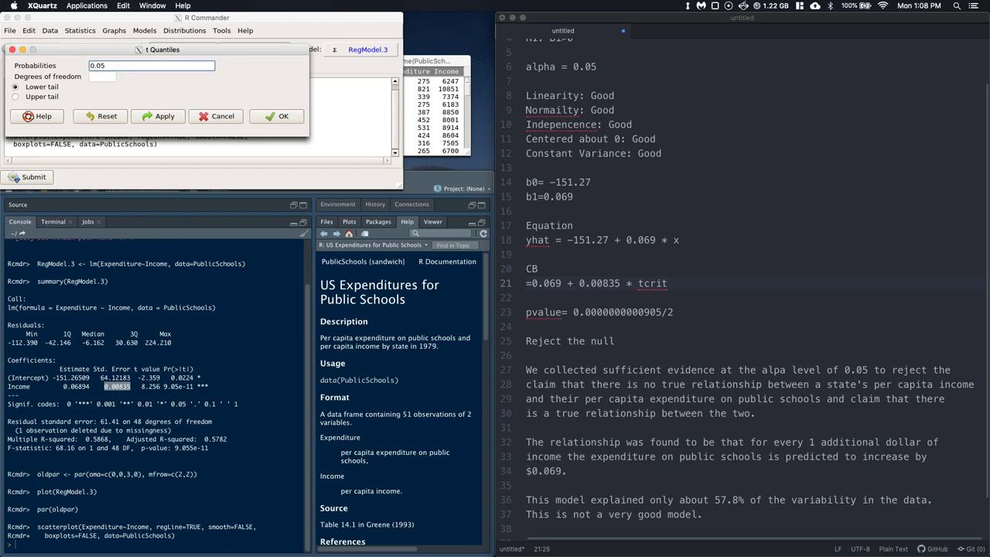
pyautogui.click(102, 76)
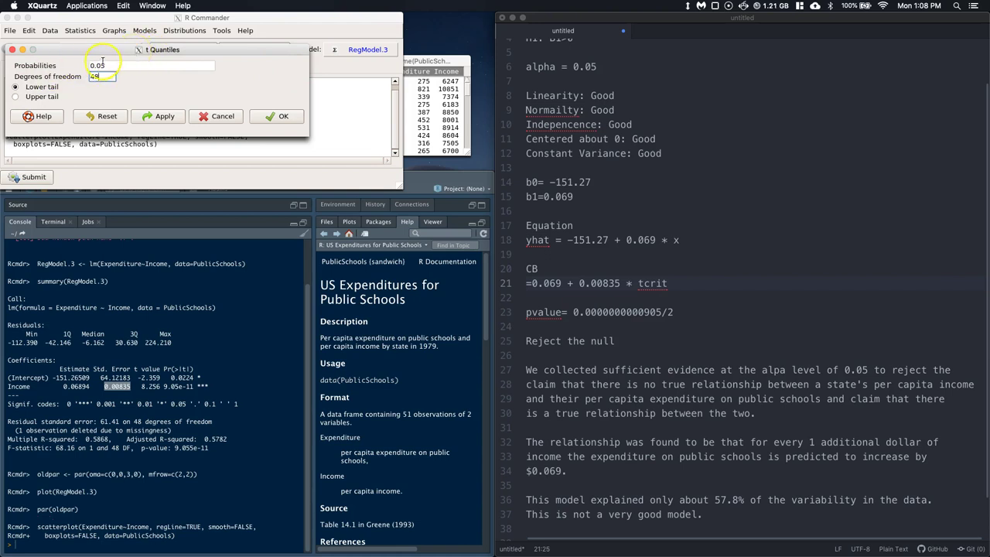
pyautogui.click(274, 117)
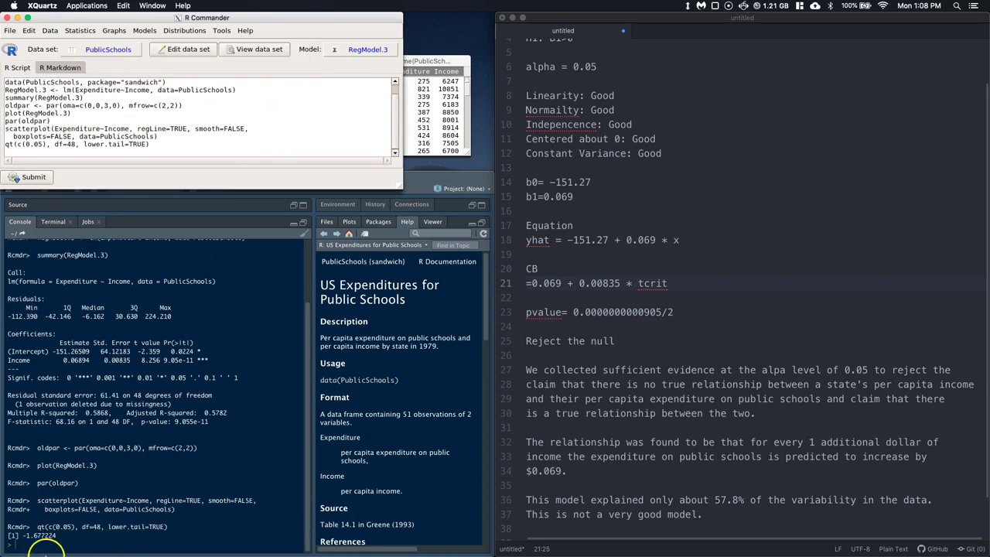
# - Replace "tcrit" in the notes' CB formula with 1.677224, copied without its minus sign from the console output
pyautogui.click(65, 531)
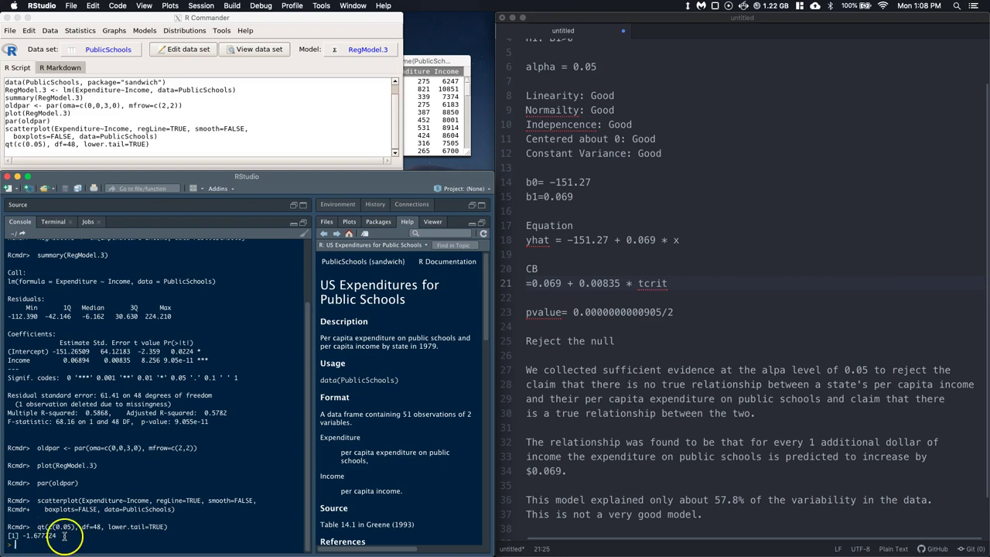
pyautogui.moveTo(57, 535); pyautogui.dragTo(26, 535)
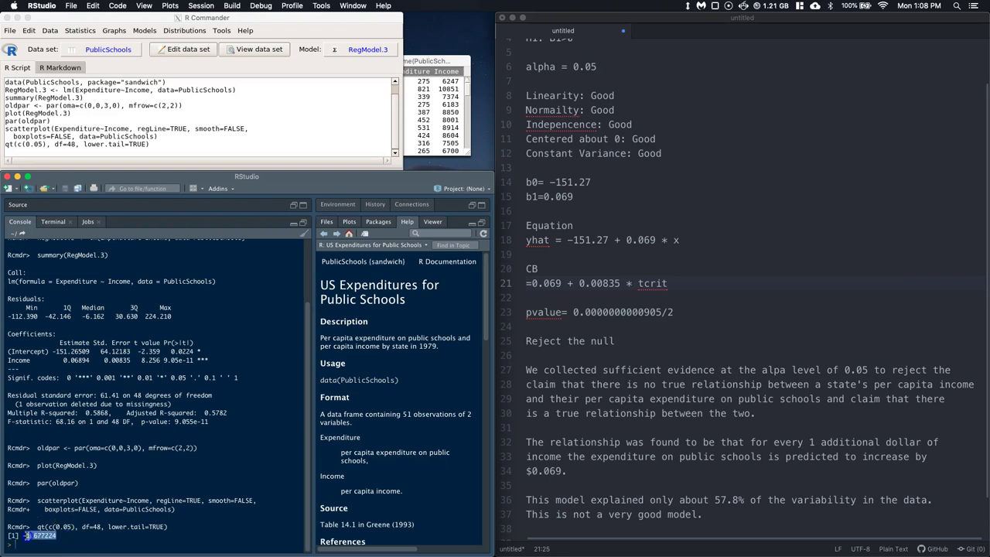
pyautogui.rightClick(48, 533)
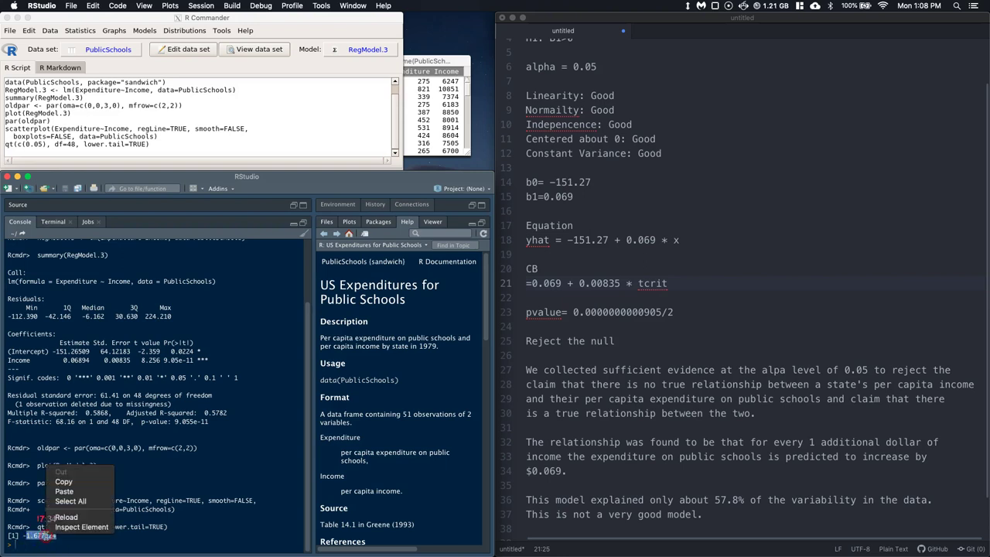
pyautogui.click(65, 482)
pyautogui.click(672, 284)
pyautogui.moveTo(672, 284); pyautogui.dragTo(639, 284)
pyautogui.press('BackSpace')
pyautogui.press('super+v')
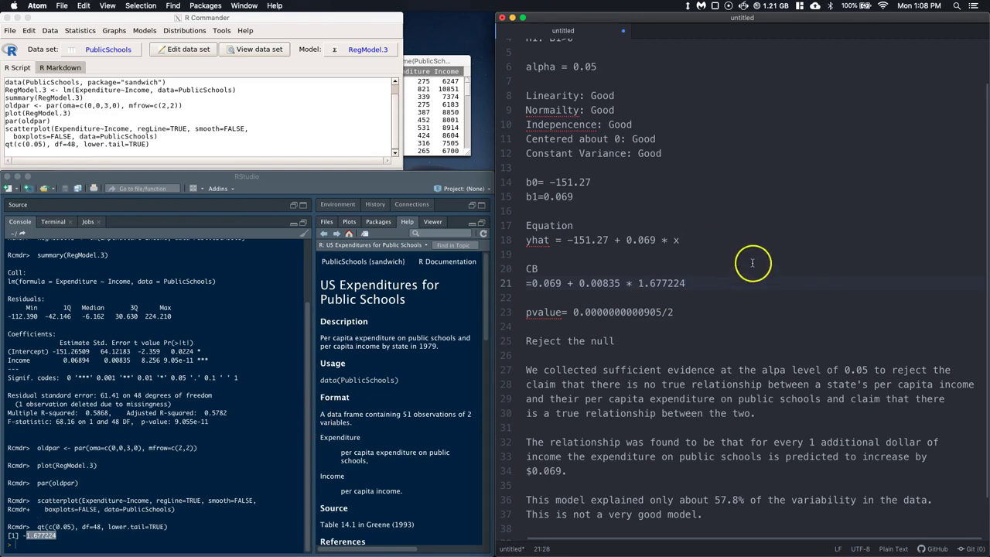
# - Copy the CB expression into the RStudio console and change its plus to a minus, giving 0.069 - 0.00835 * 1.677224
pyautogui.click(559, 293)
pyautogui.moveTo(559, 294); pyautogui.dragTo(531, 284)
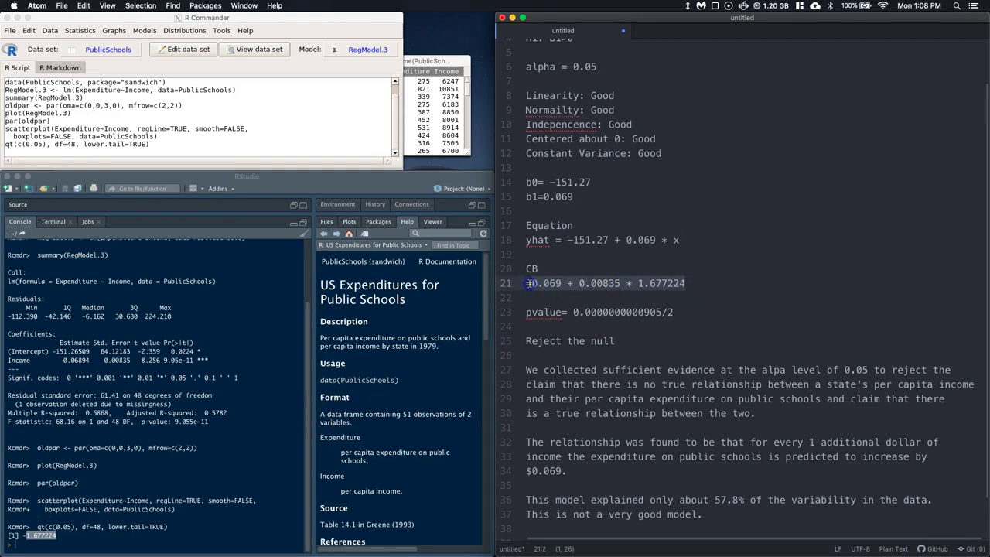
pyautogui.click(14, 535)
pyautogui.press('super+v')
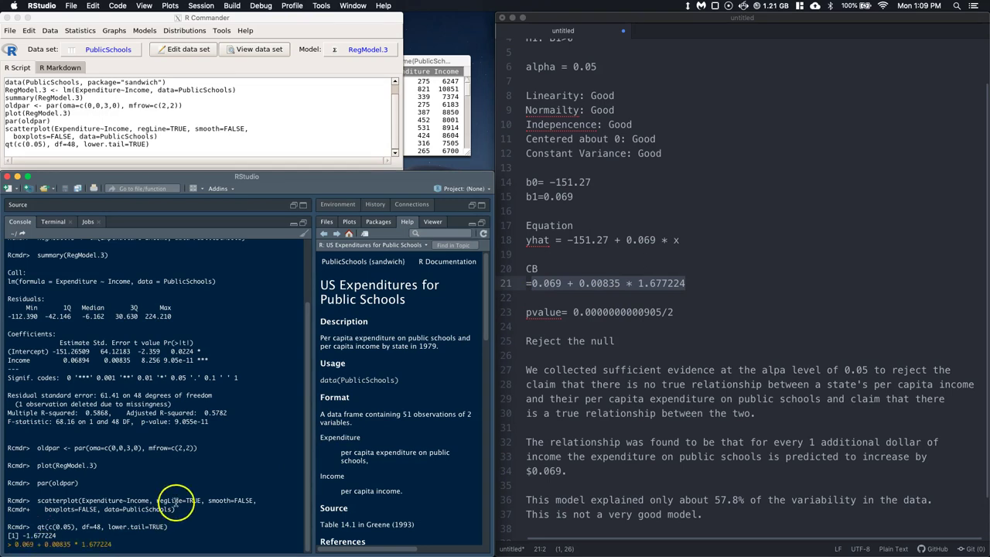
pyautogui.click(43, 544)
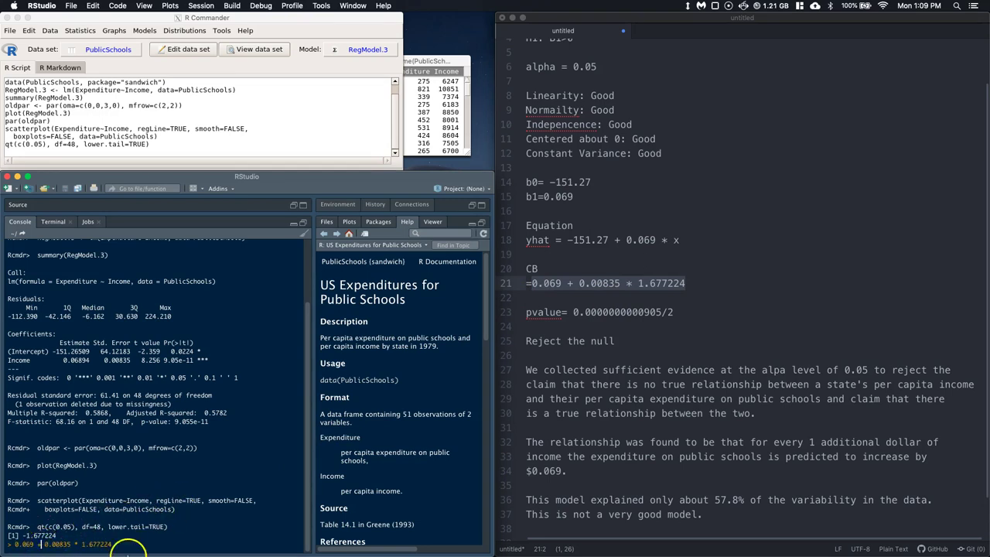
pyautogui.moveTo(166, 554)
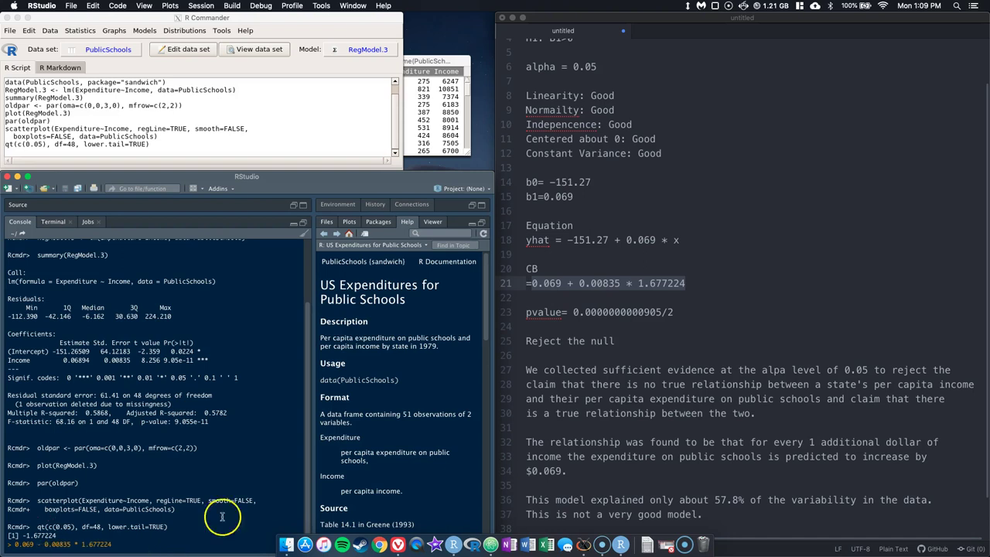
# - Change the plus sign before 0.069 to a minus in the notes' yhat equation
pyautogui.click(619, 240)
pyautogui.click(619, 240)
pyautogui.press('BackSpace')
pyautogui.write('-')
pyautogui.scroll(3, 671, 158)
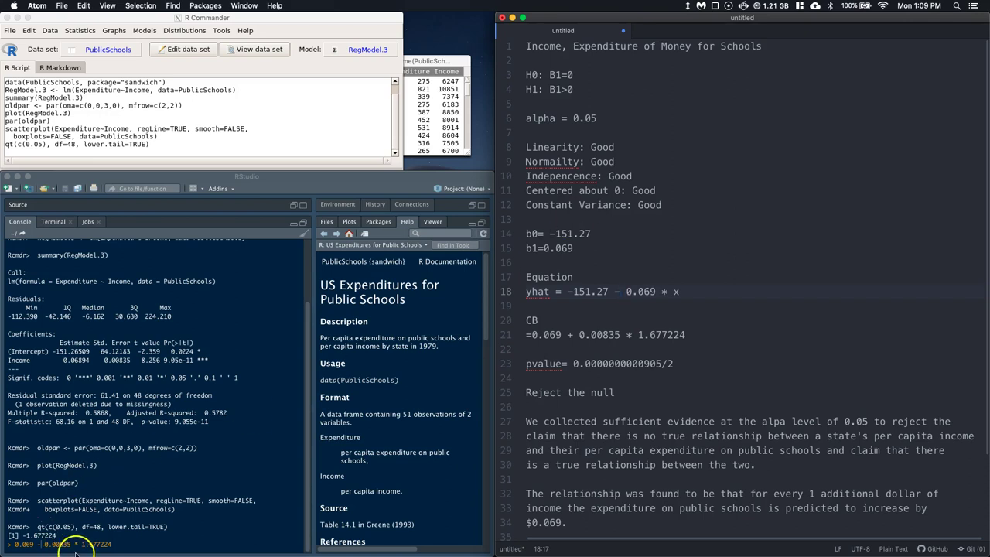
# - Evaluate the bound expression in the console and paste the result 0.05499518 after "by at least" in the notes
pyautogui.click(130, 545)
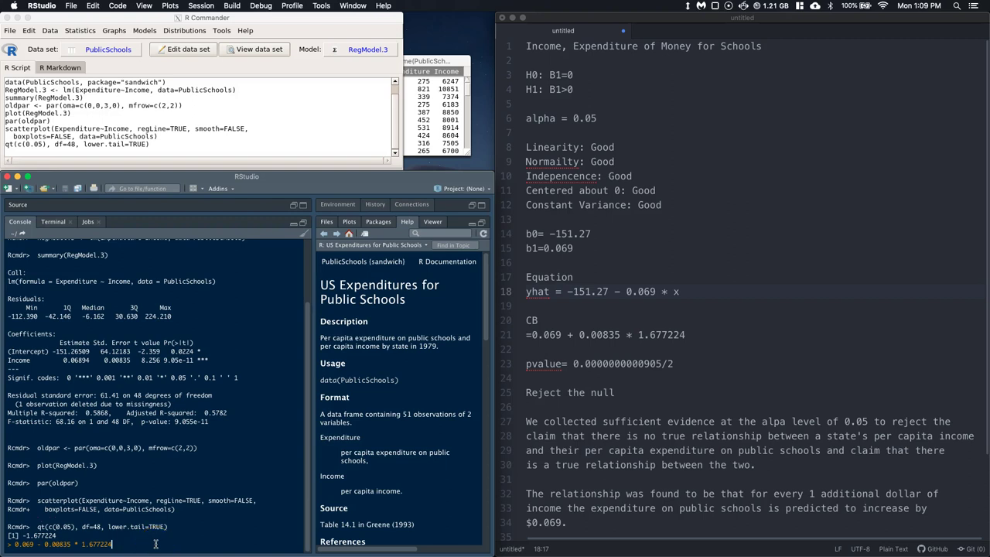
pyautogui.press('Return')
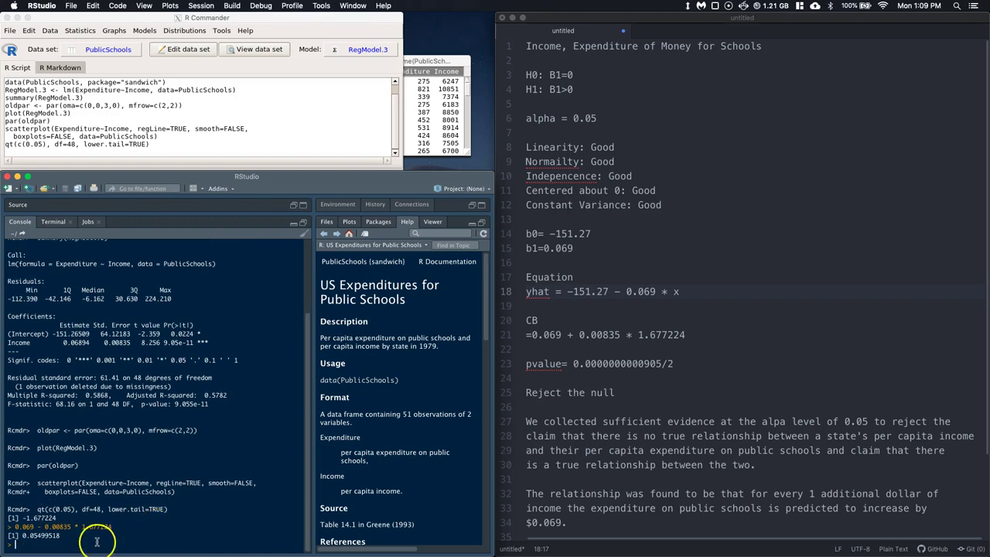
pyautogui.moveTo(61, 535); pyautogui.dragTo(21, 539)
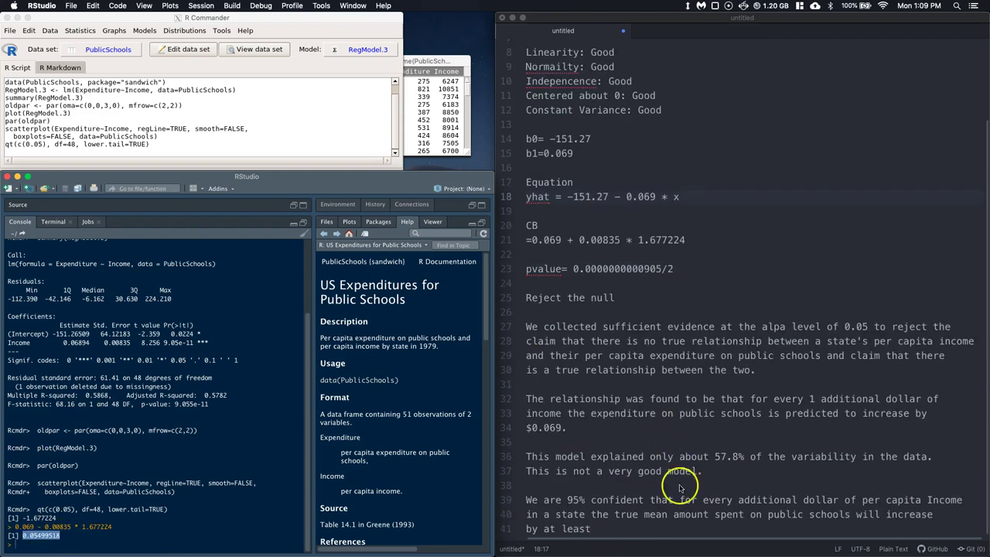
pyautogui.click(592, 528)
pyautogui.press('super+v')
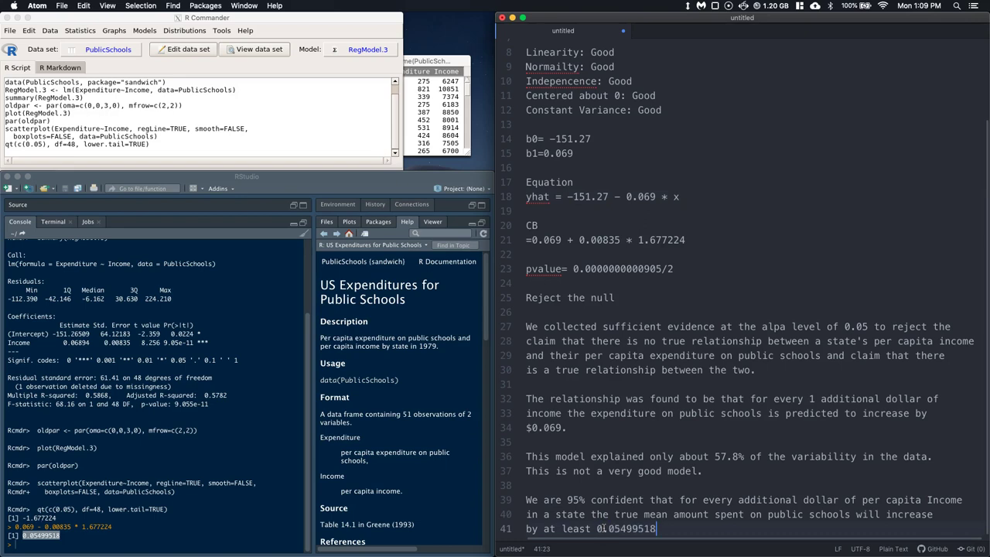
# - Turn the pasted bound into a rounded dollar amount ending the sentence, "$0.055."
pyautogui.click(597, 529)
pyautogui.write('$')
pyautogui.moveTo(631, 528); pyautogui.dragTo(683, 529)
pyautogui.write('5.')
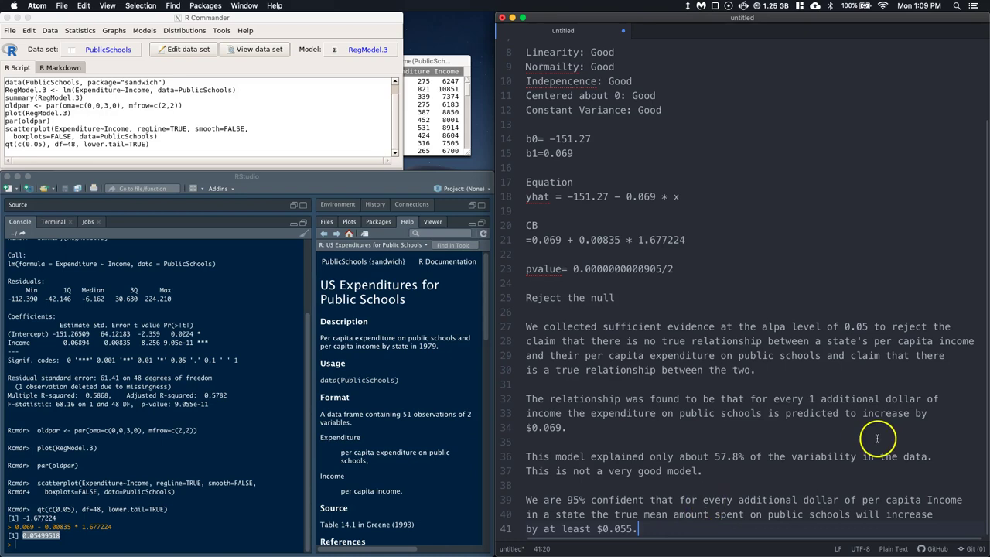
# - Change "will increase" to "increases" in the 95% confidence sentence
pyautogui.moveTo(855, 514); pyautogui.dragTo(886, 515)
pyautogui.press('BackSpace')
pyautogui.click(905, 513)
pyautogui.write('s')
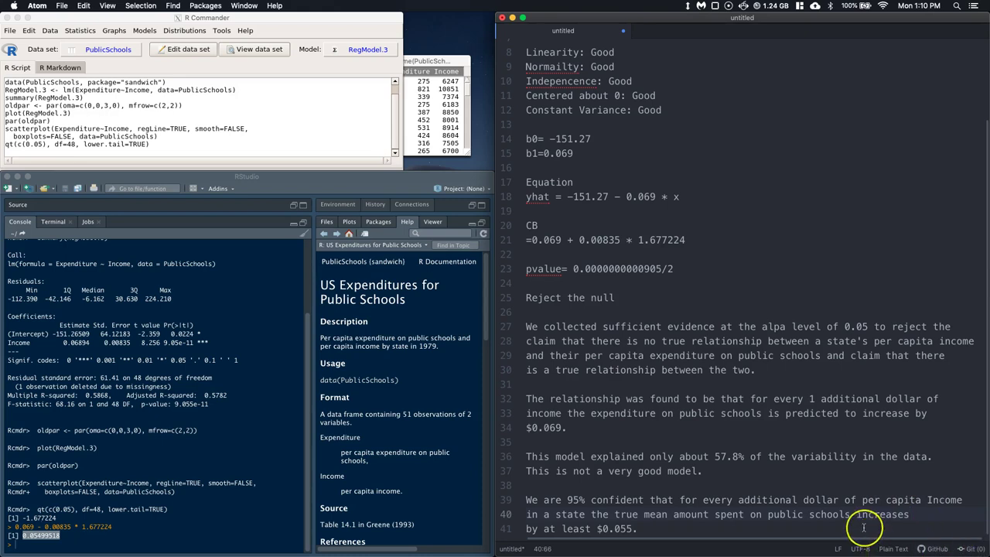